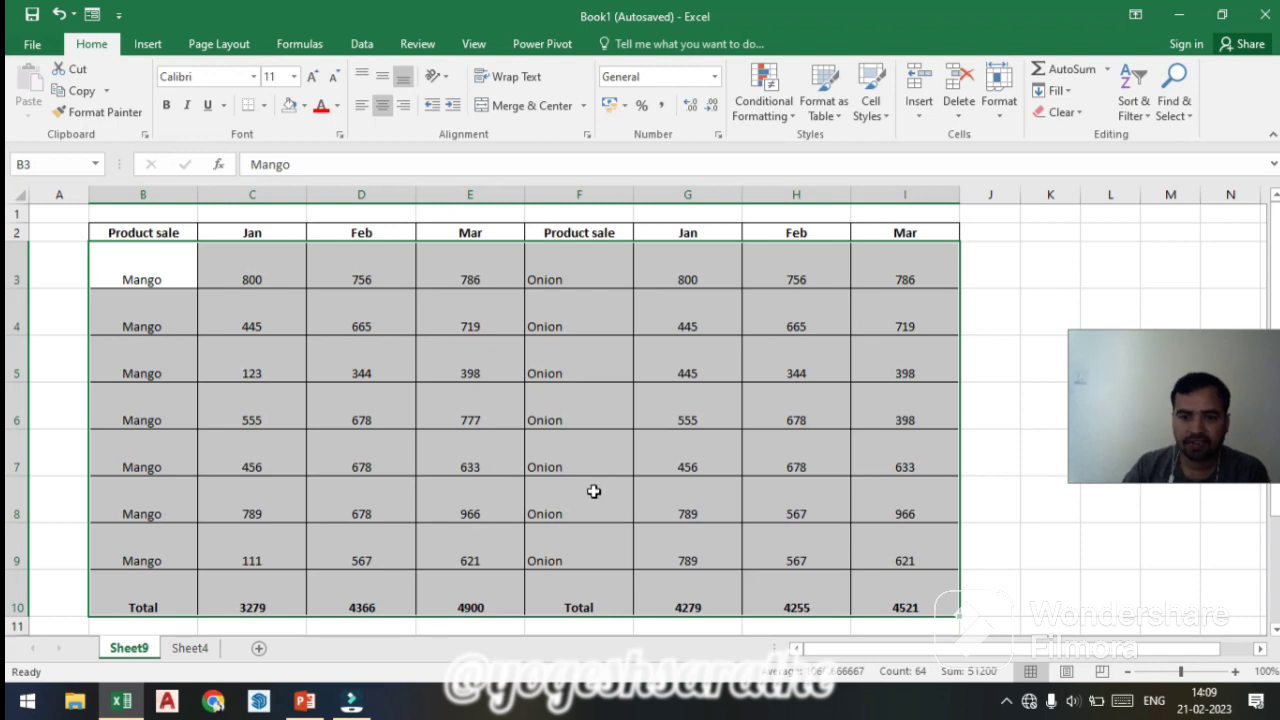
Step: Compare left, right and center alignment on the entries in B3:I10, leaving them centered horizontally
{"action": "left_click", "coordinate": [177, 286]}
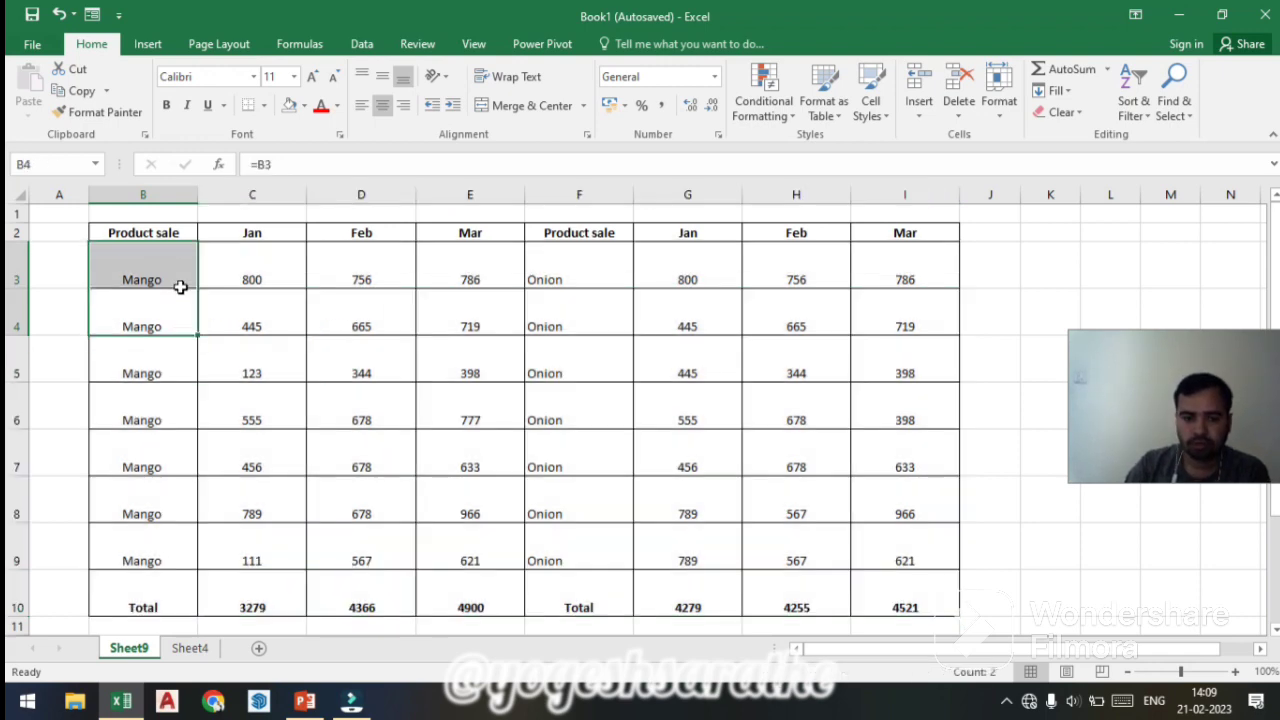
{"action": "left_click_drag", "start_coordinate": [183, 257], "coordinate": [876, 594]}
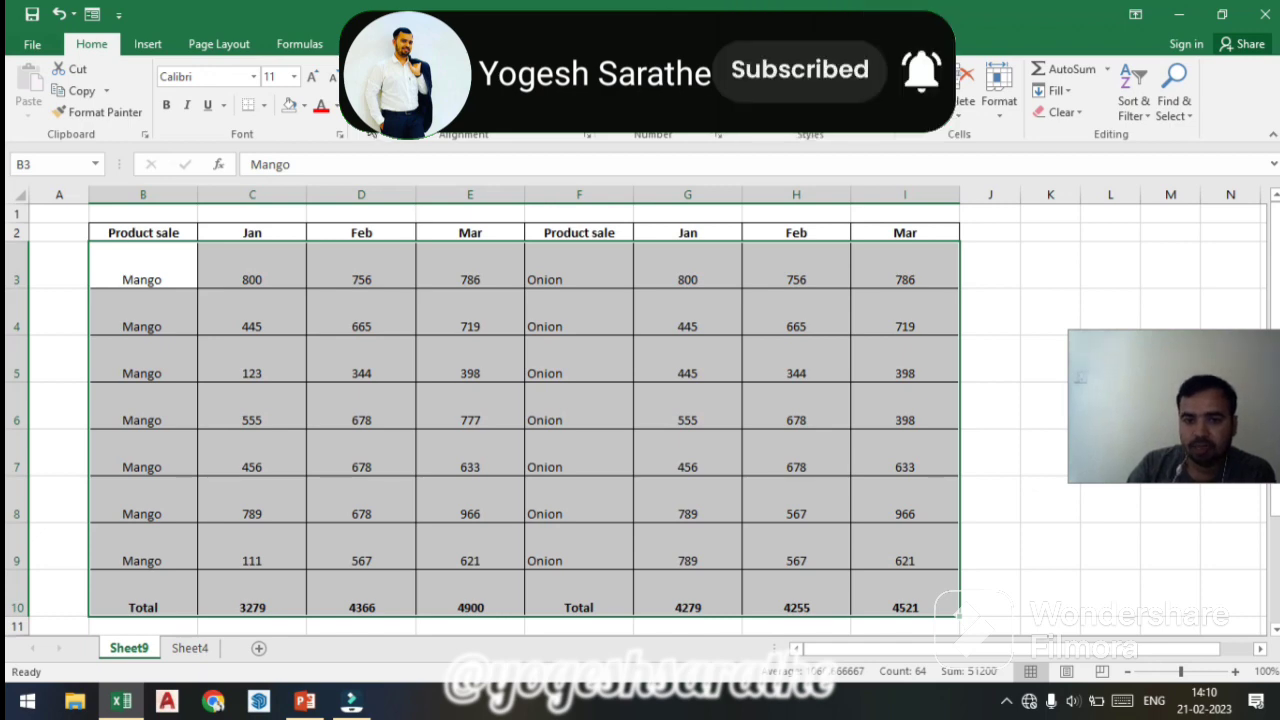
{"action": "key", "text": "alt+h"}
{"action": "key", "text": "a"}
{"action": "key", "text": "l"}
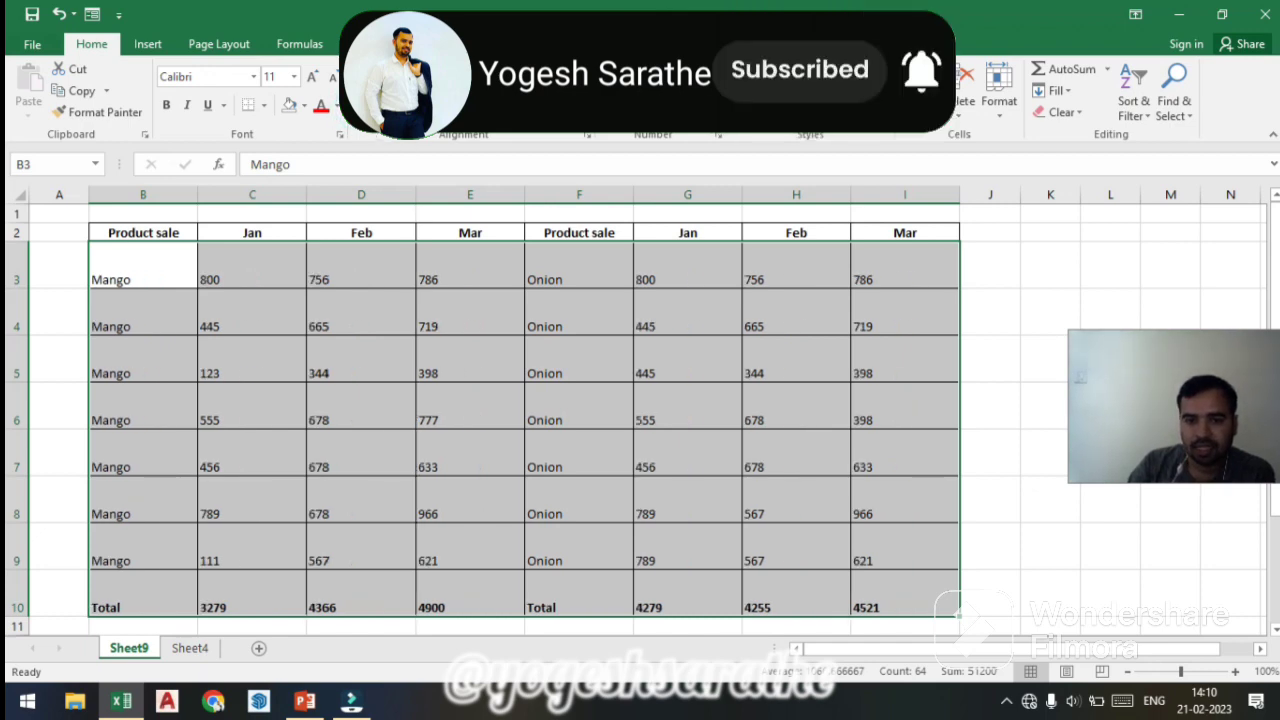
{"action": "left_click", "coordinate": [382, 105]}
{"action": "left_click", "coordinate": [402, 105]}
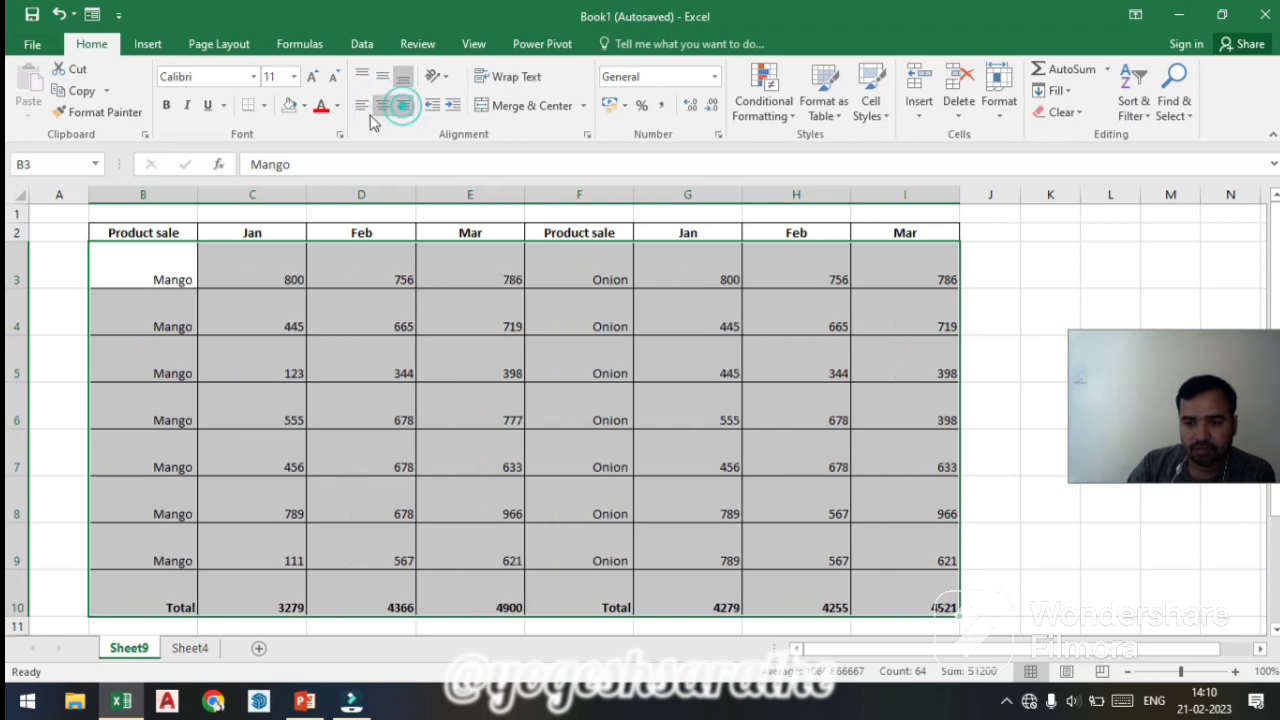
{"action": "left_click", "coordinate": [361, 105]}
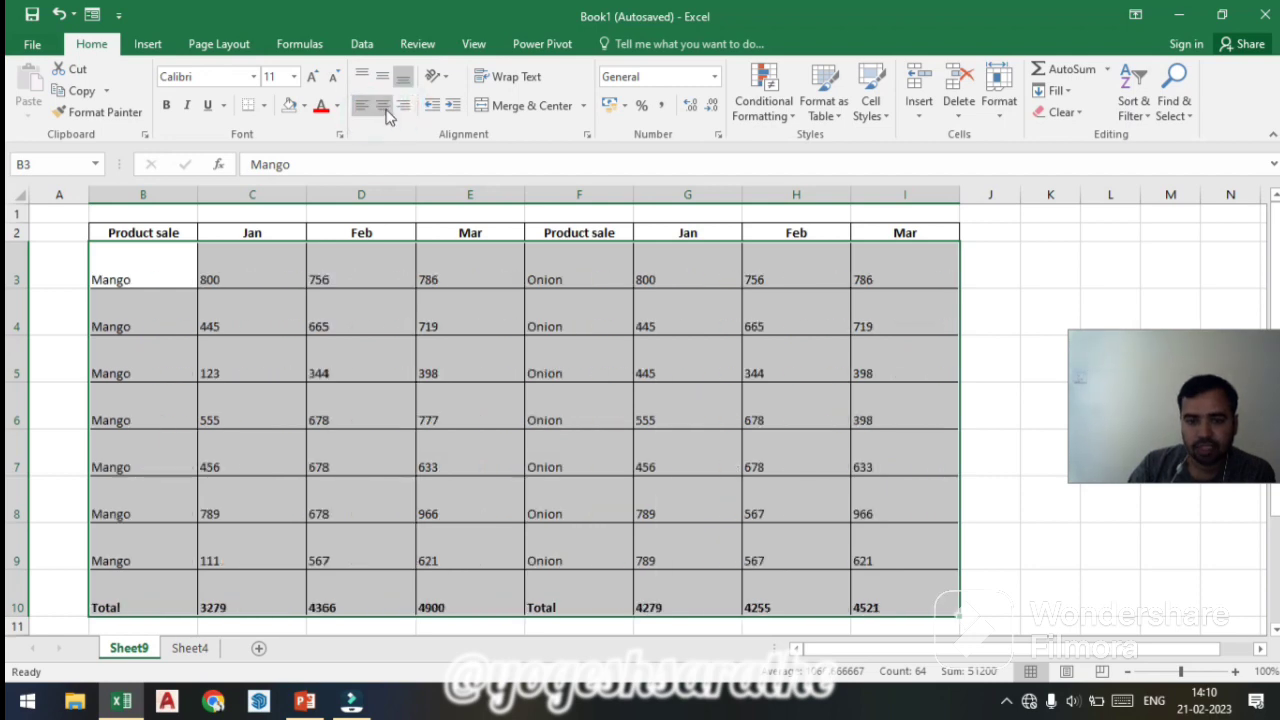
{"action": "left_click", "coordinate": [385, 107]}
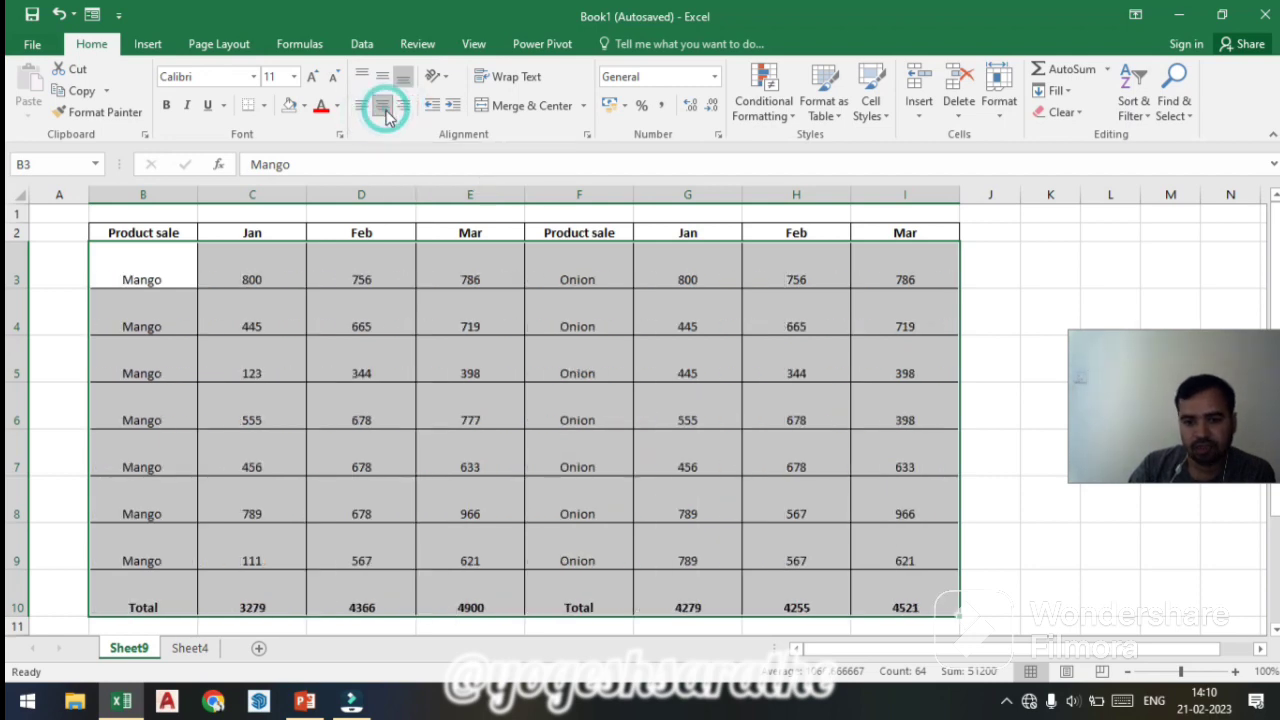
{"action": "left_click", "coordinate": [480, 345]}
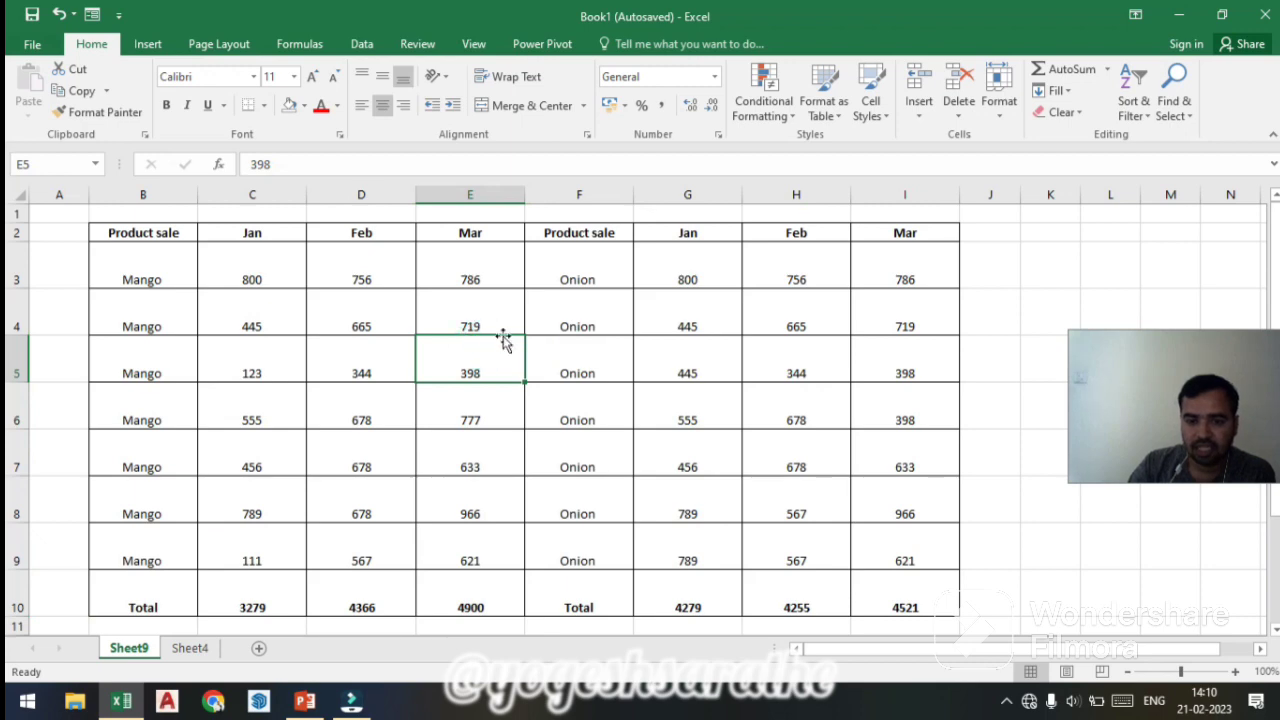
{"action": "key", "text": "Down"}
{"action": "key", "text": "Down"}
{"action": "key", "text": "Left"}
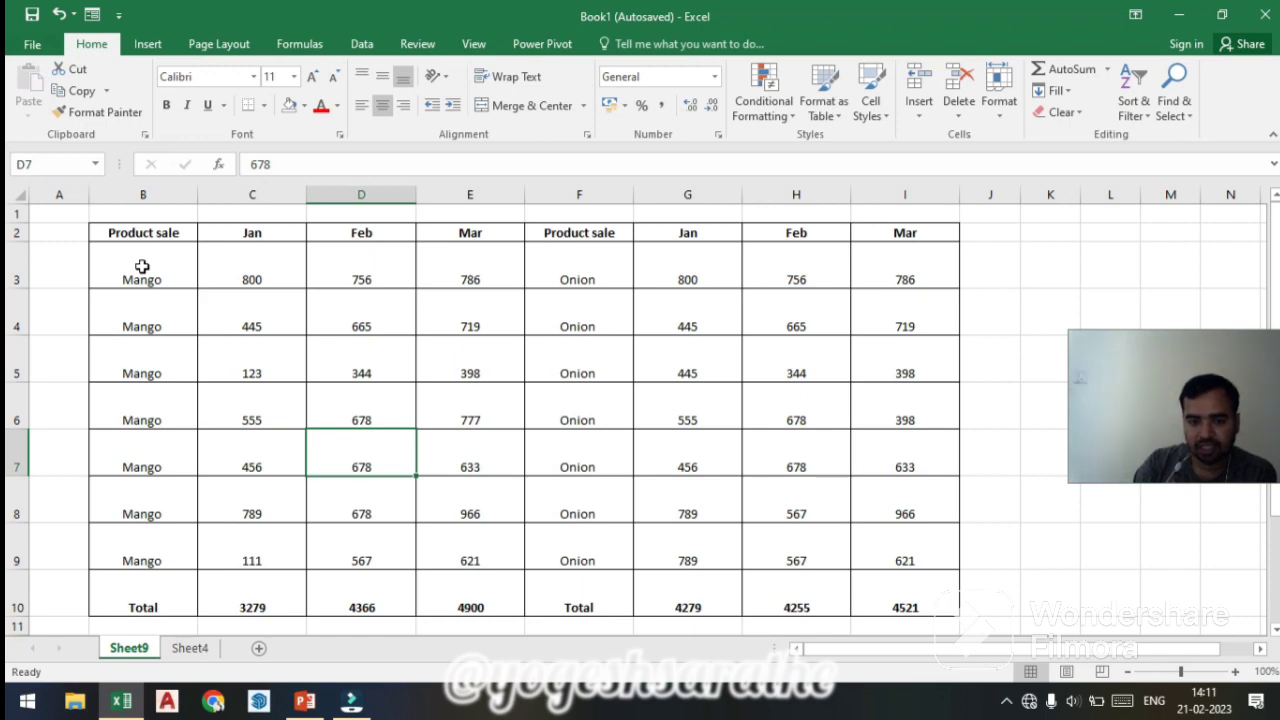
{"action": "left_click_drag", "start_coordinate": [253, 264], "coordinate": [283, 606]}
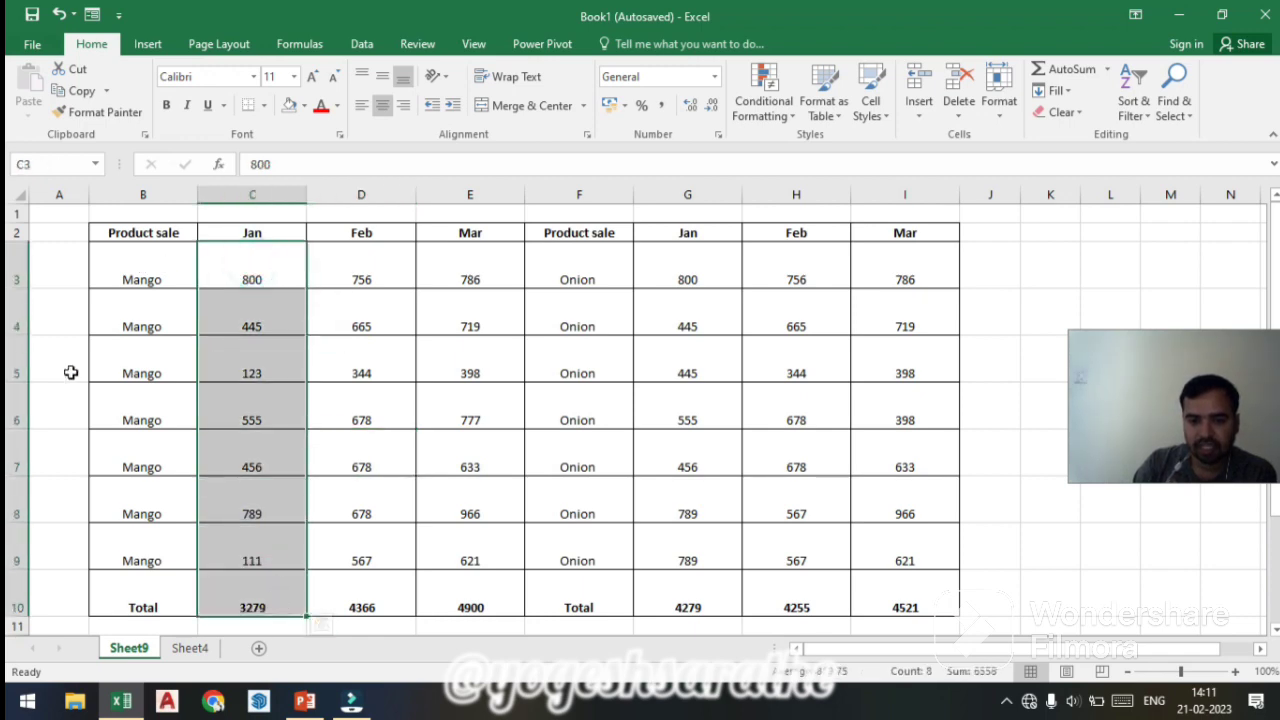
{"action": "left_click_drag", "start_coordinate": [94, 363], "coordinate": [884, 355]}
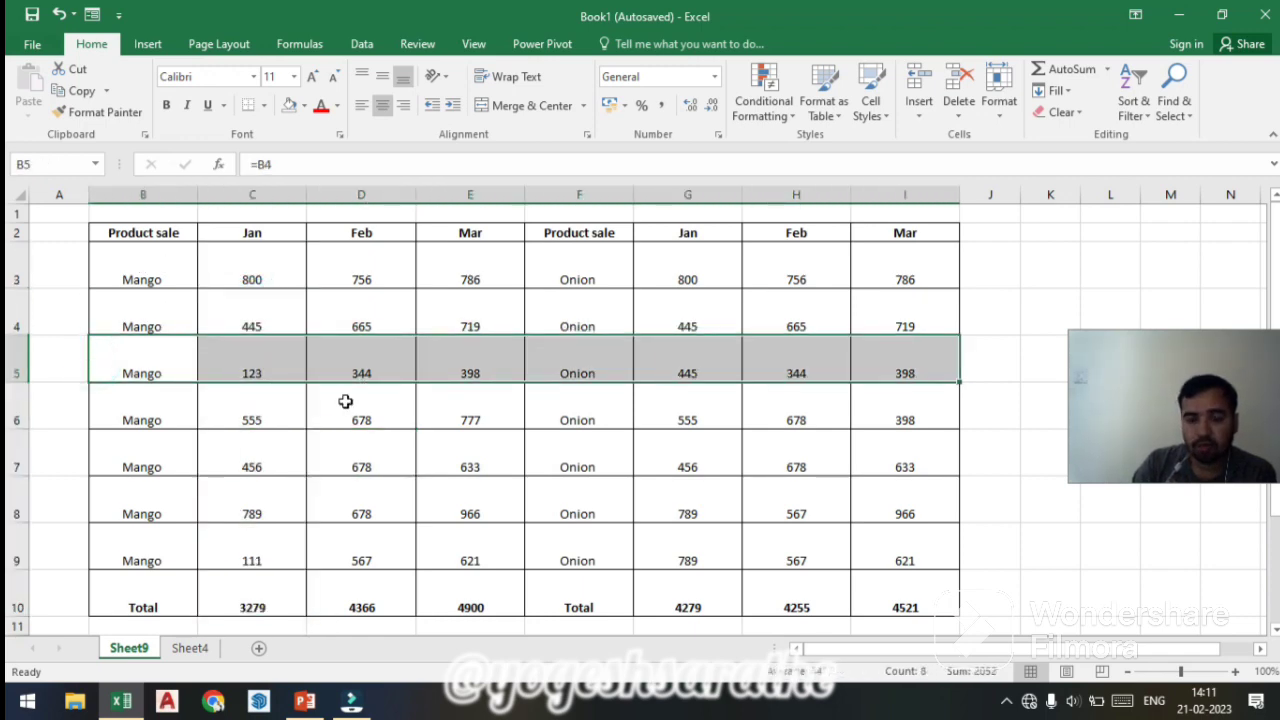
{"action": "left_click", "coordinate": [329, 400]}
Step: Align the entries in B3:I10 vertically to the middle of their cells
{"action": "left_click_drag", "start_coordinate": [141, 279], "coordinate": [892, 612]}
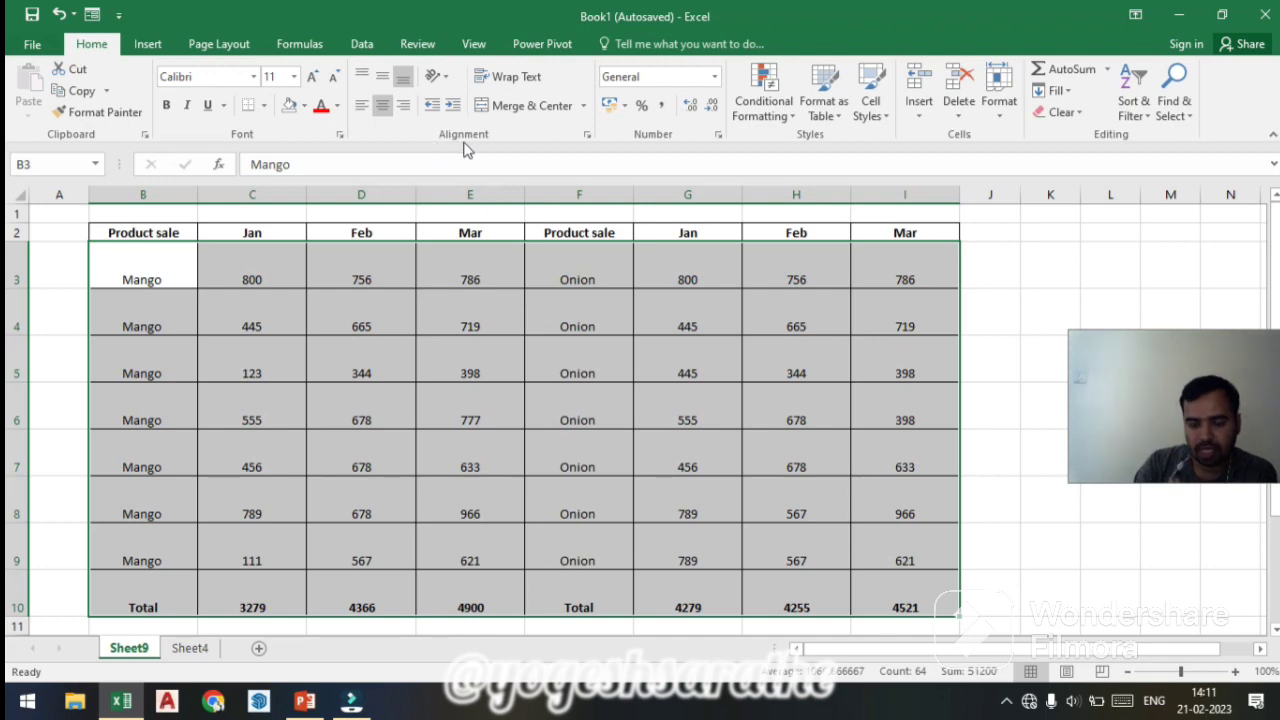
{"action": "left_click", "coordinate": [381, 88]}
{"action": "left_click", "coordinate": [381, 305]}
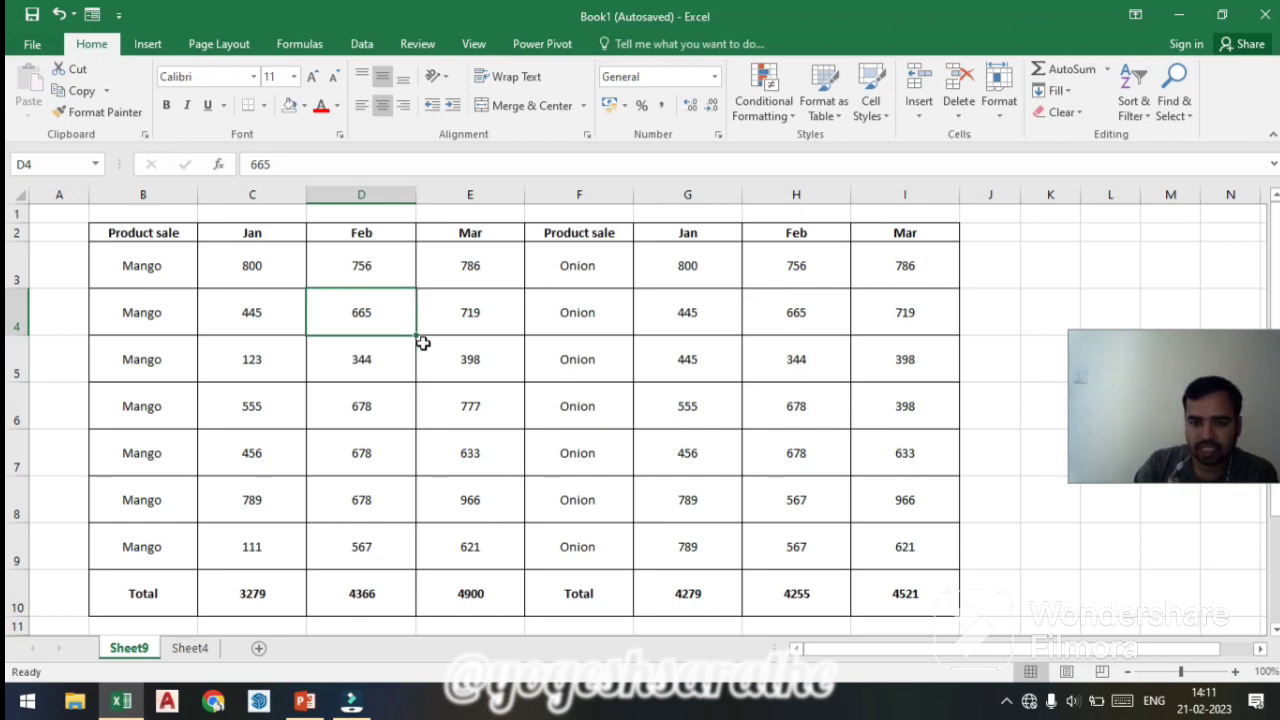
{"action": "left_click", "coordinate": [126, 258]}
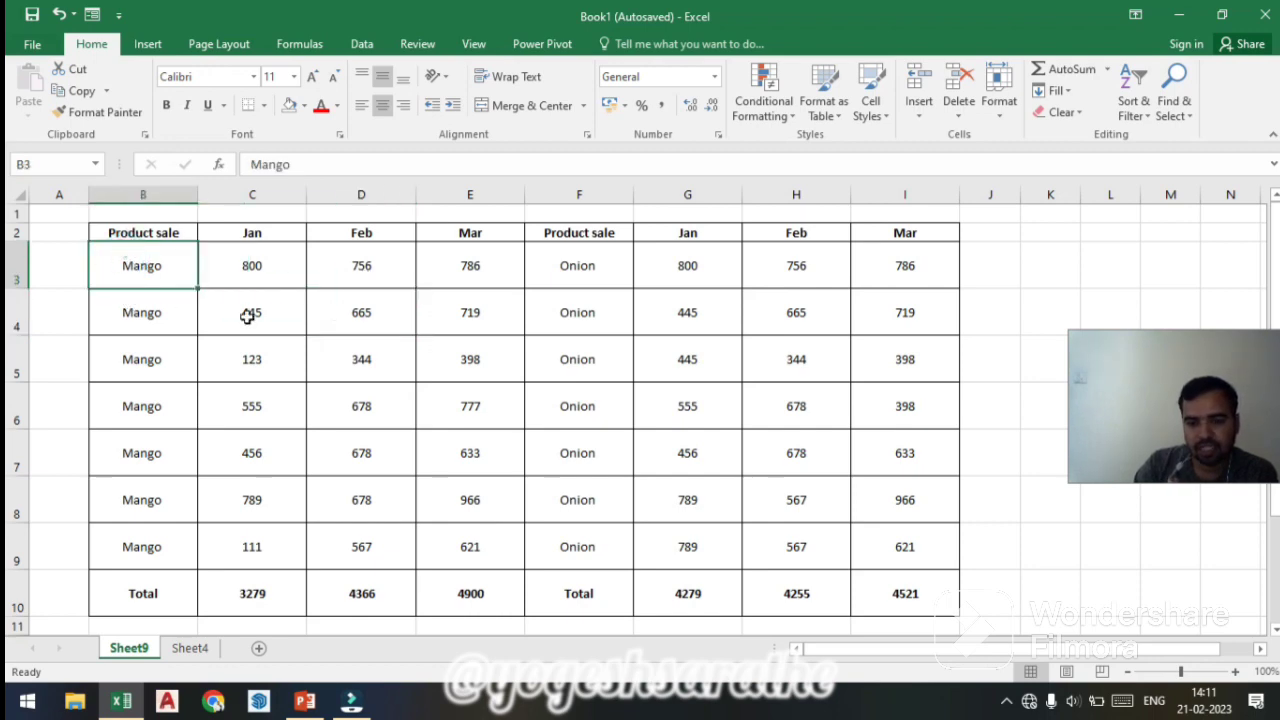
{"action": "left_click_drag", "start_coordinate": [126, 258], "coordinate": [905, 547]}
{"action": "left_click", "coordinate": [670, 470]}
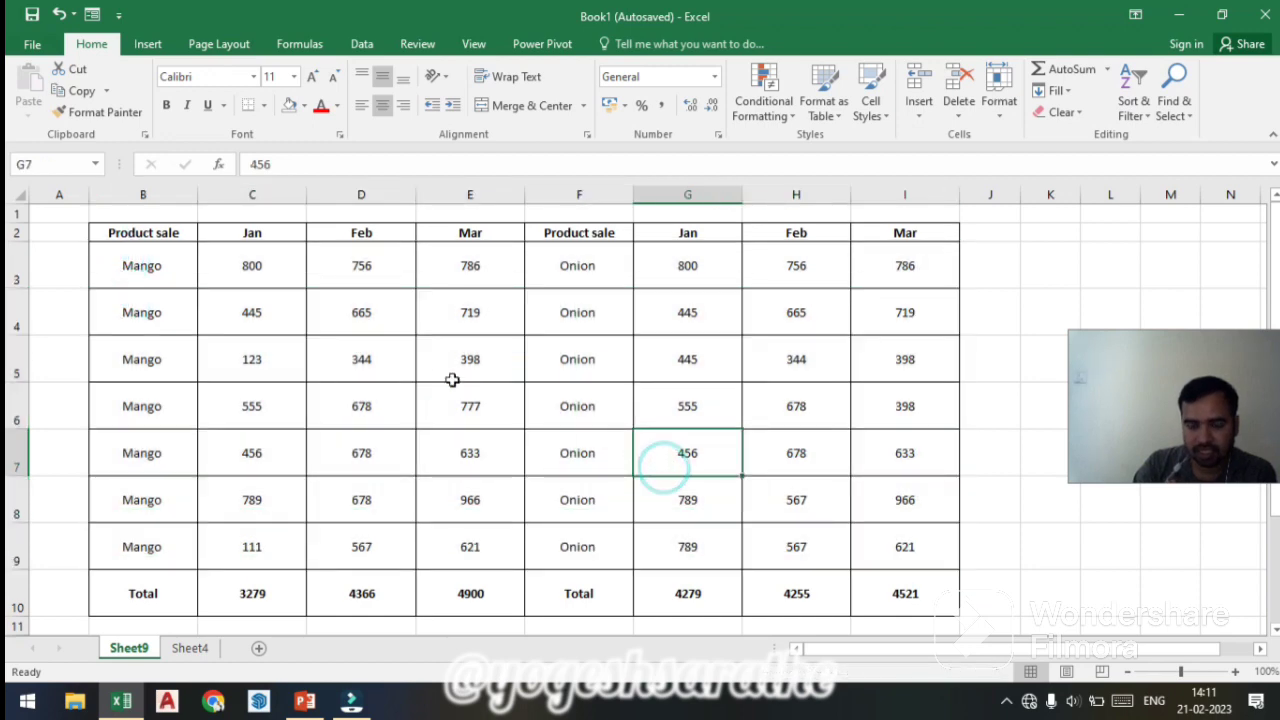
{"action": "left_click", "coordinate": [549, 482]}
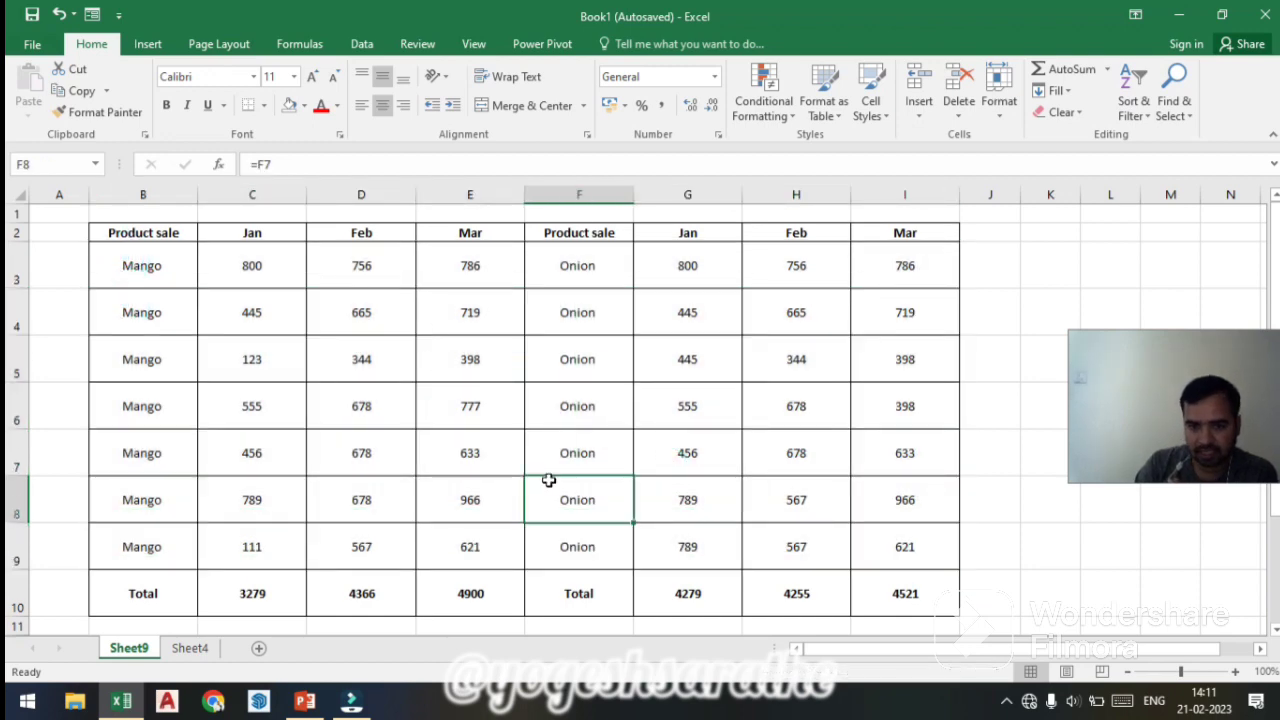
{"action": "left_click", "coordinate": [431, 403]}
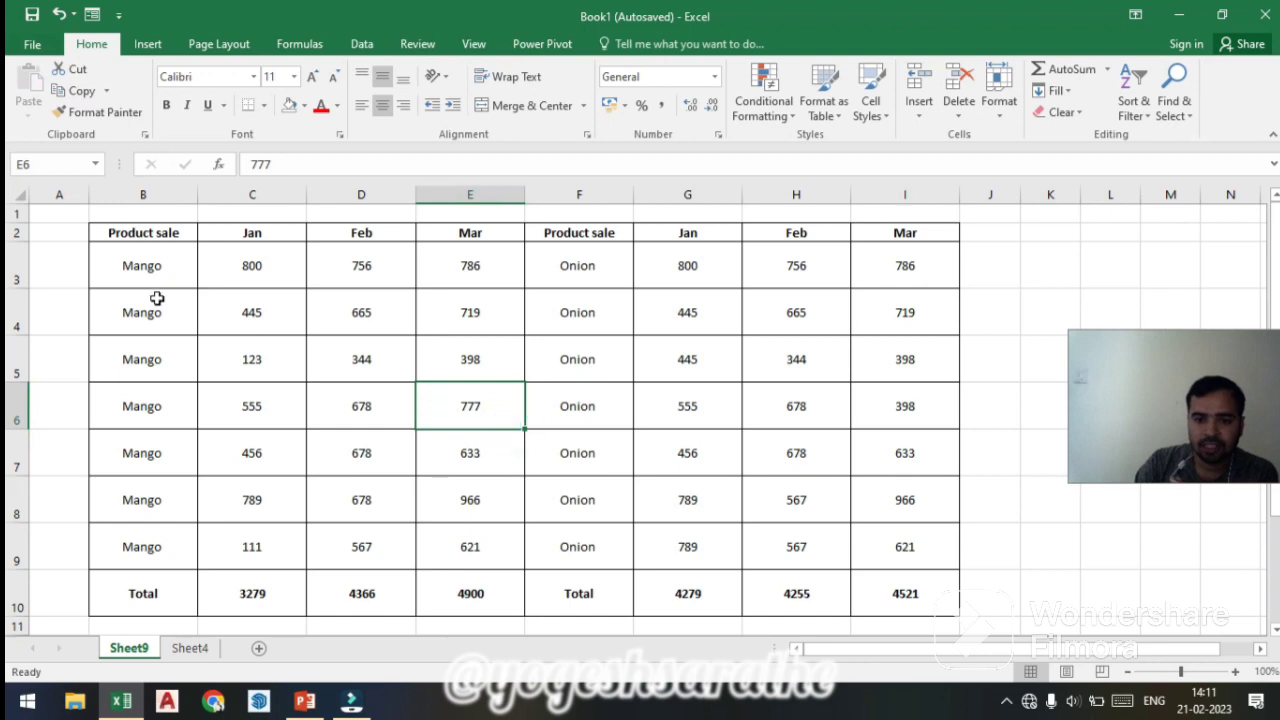
Step: Enter the label "Approved By" in cell F12, below the Onion product's Total
{"action": "left_click", "coordinate": [575, 357]}
{"action": "scroll", "coordinate": [591, 360], "scroll_direction": "down", "scroll_amount": 1}
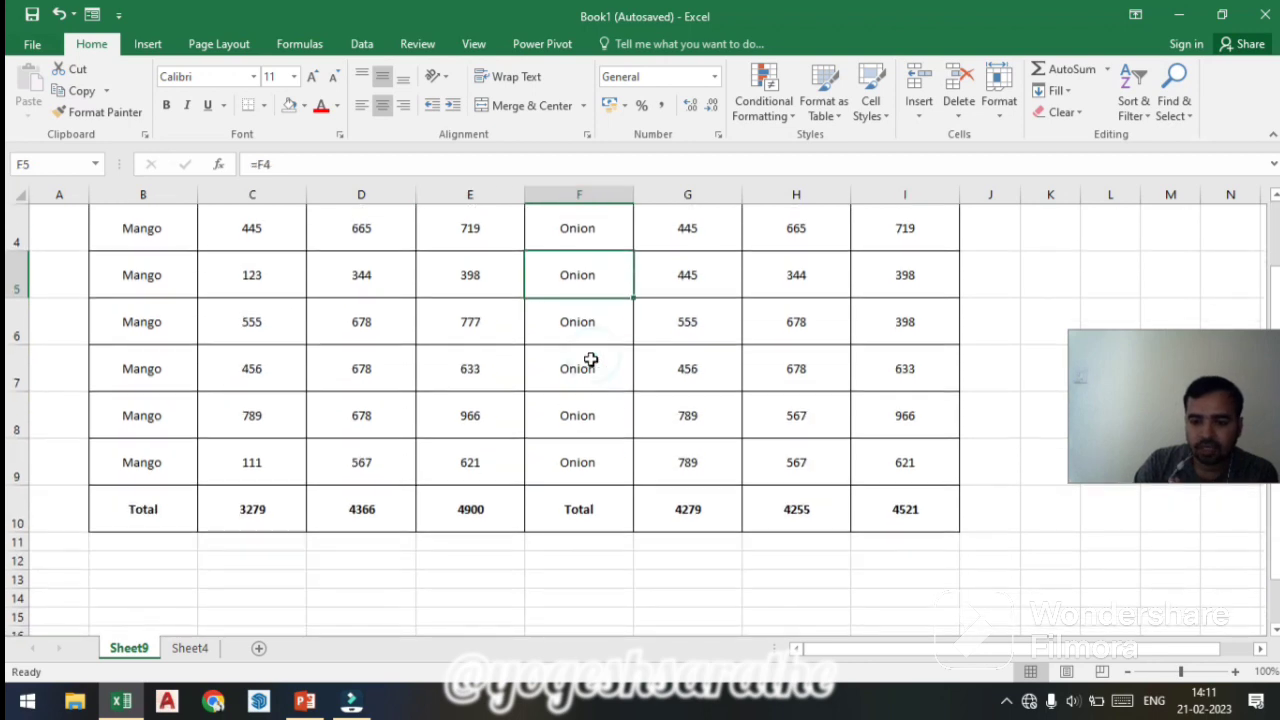
{"action": "left_click", "coordinate": [589, 539]}
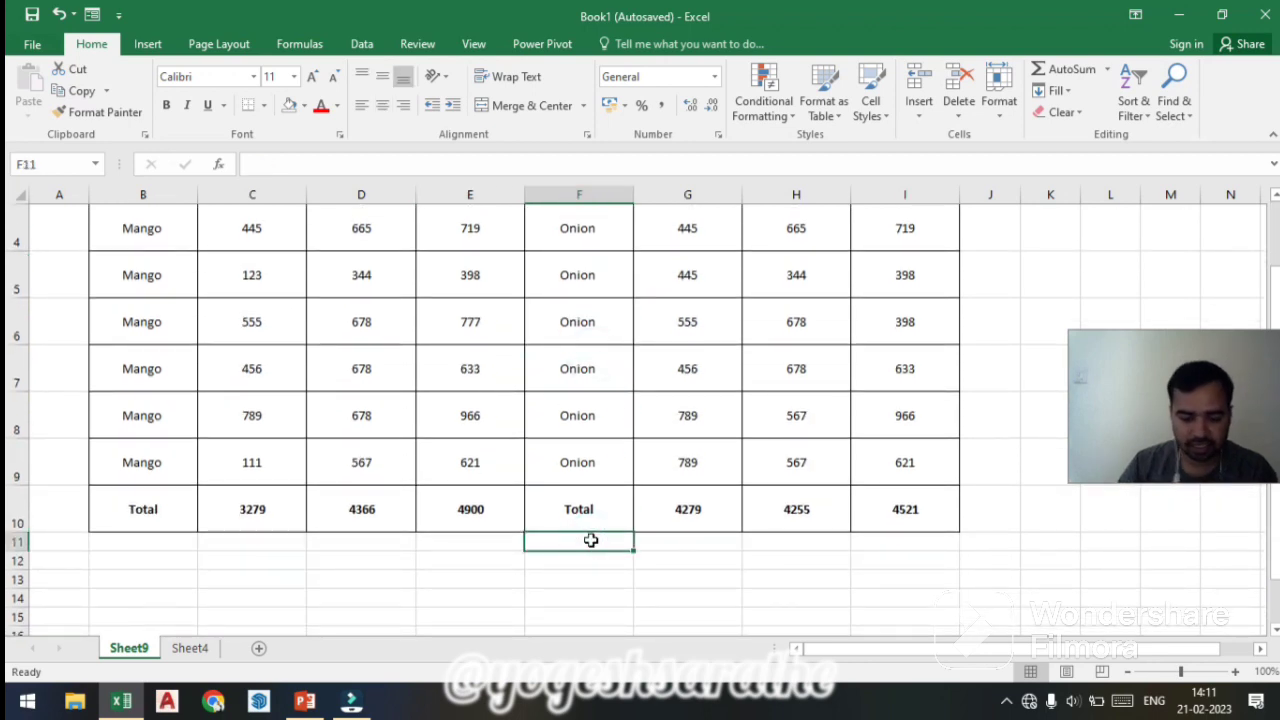
{"action": "key", "text": "Down"}
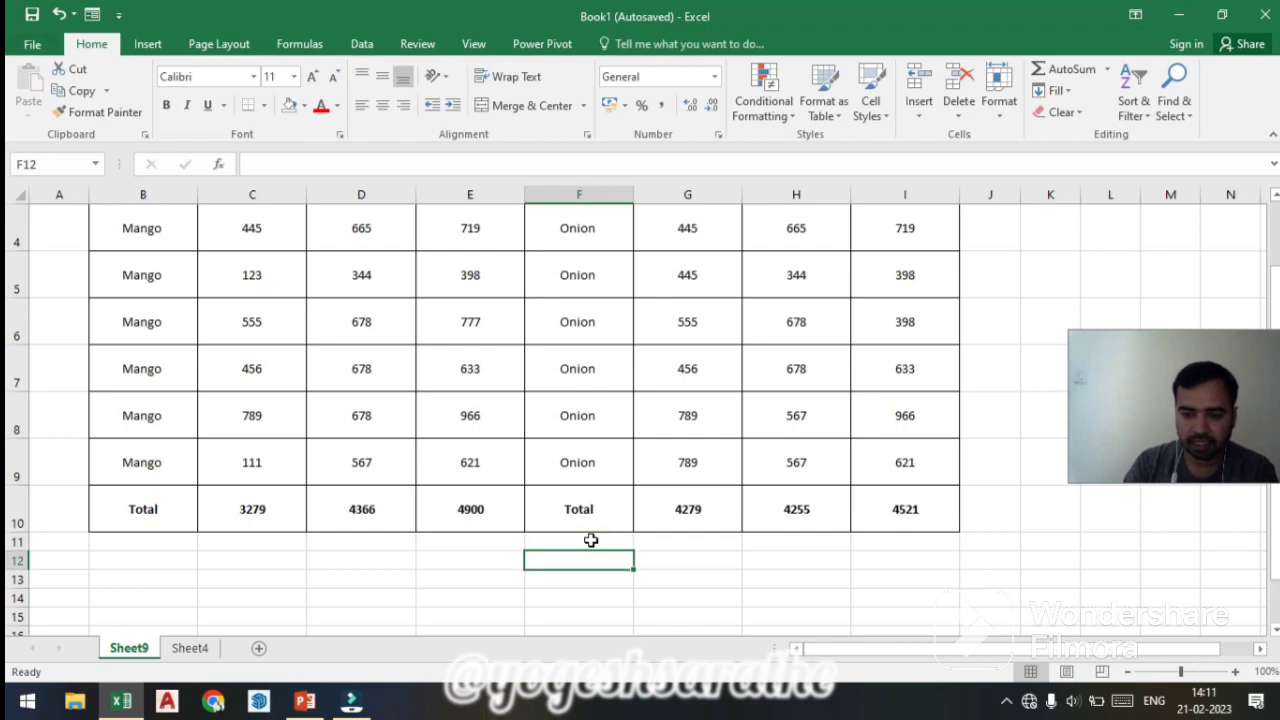
{"action": "type", "text": "Ap"}
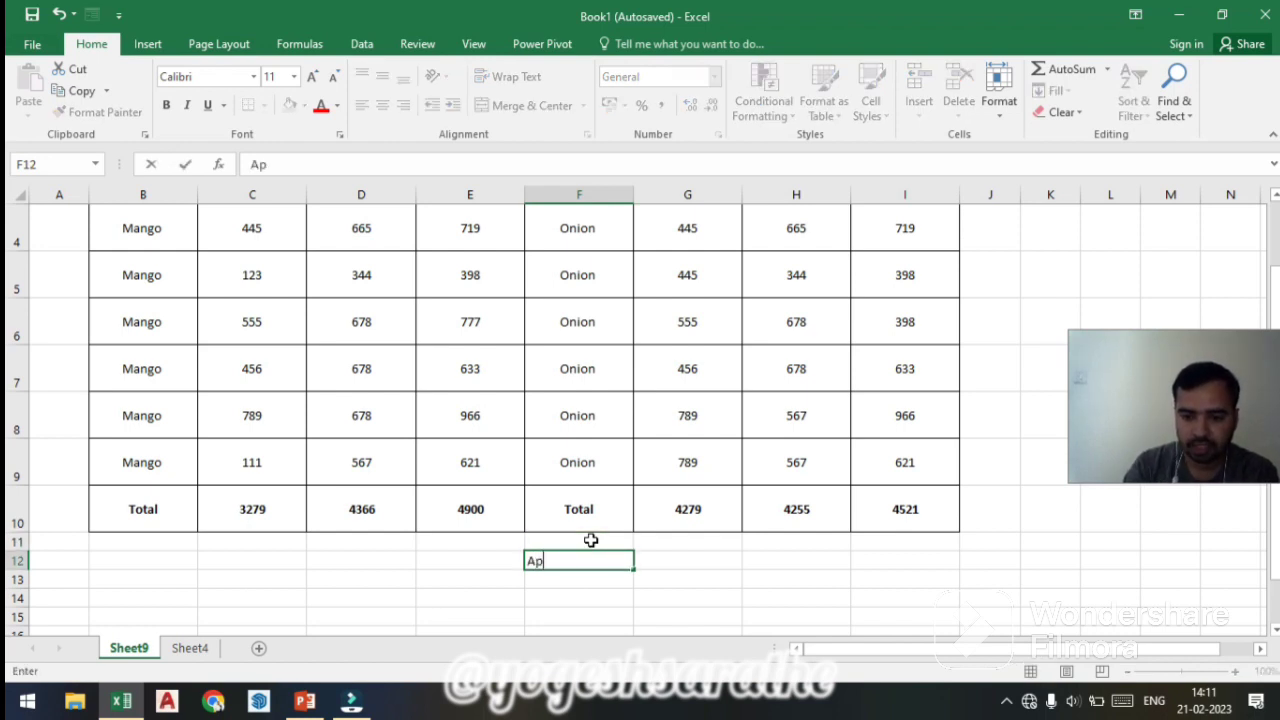
{"action": "type", "text": "proved By"}
{"action": "key", "text": "Return"}
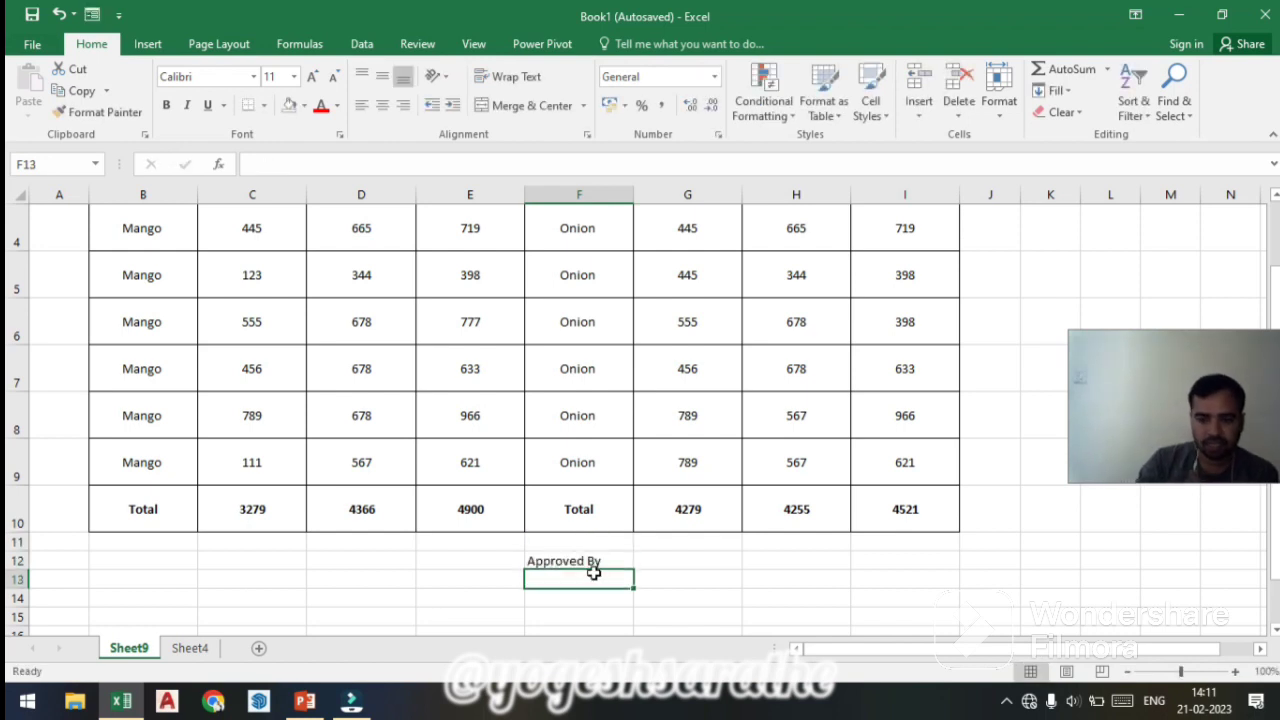
{"action": "left_click", "coordinate": [590, 563]}
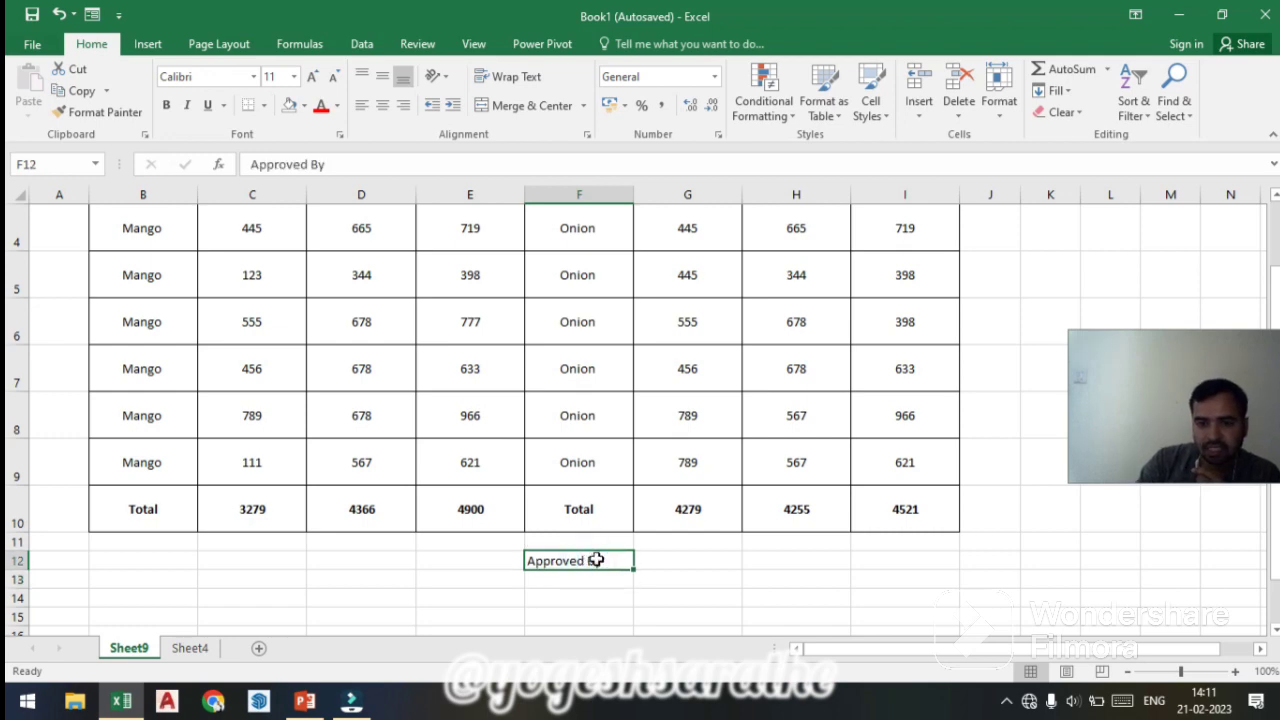
{"action": "left_click", "coordinate": [673, 583]}
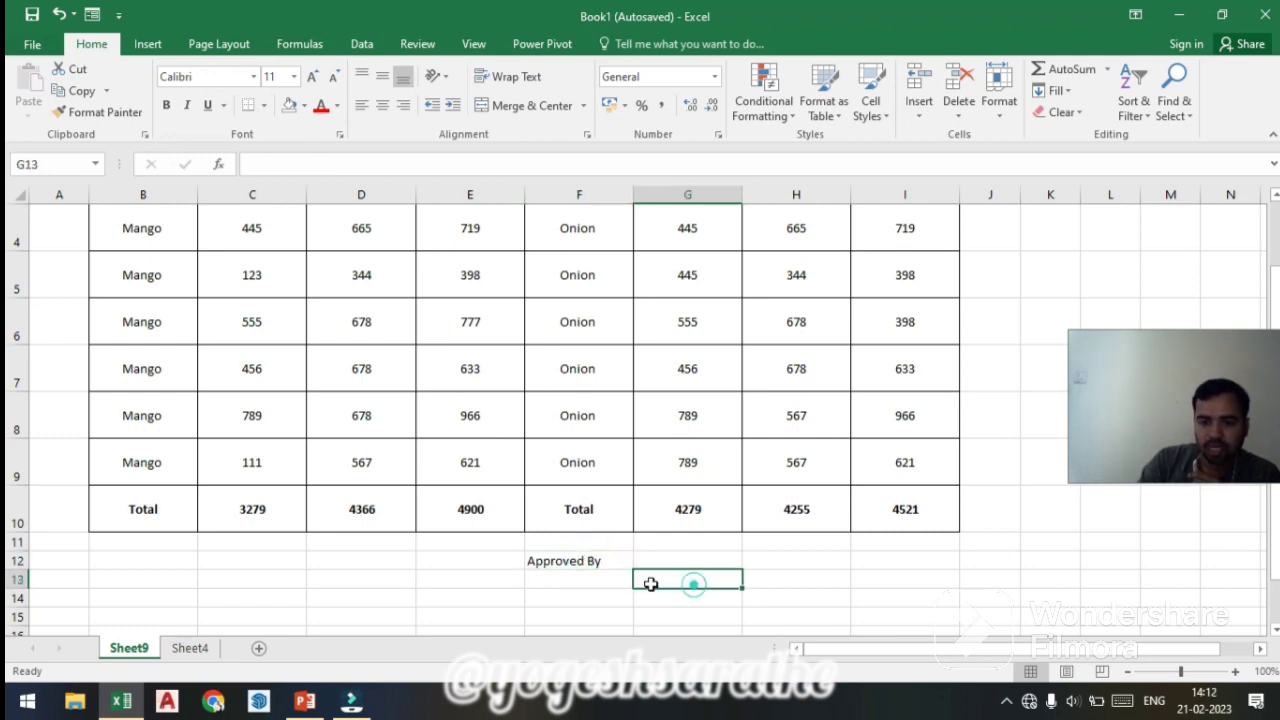
{"action": "left_click", "coordinate": [590, 565]}
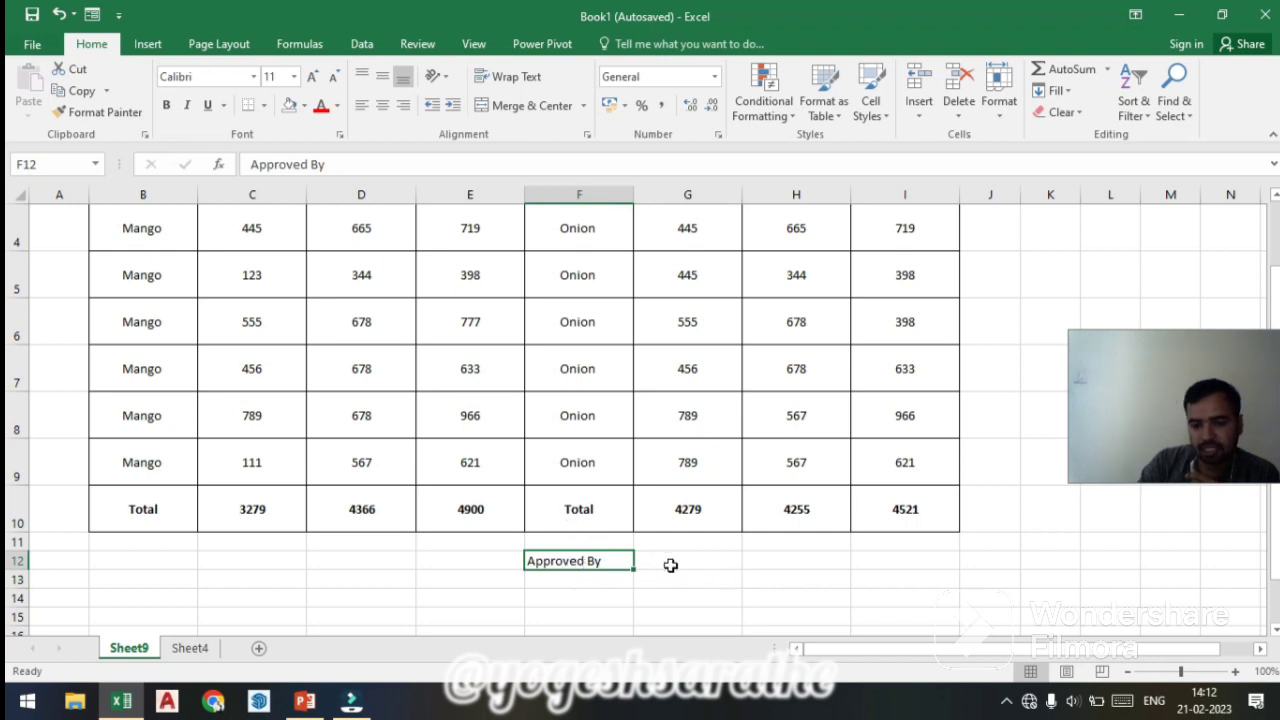
{"action": "left_click", "coordinate": [586, 595]}
Step: Center the "Approved By" label horizontally in cell F12
{"action": "left_click", "coordinate": [557, 561]}
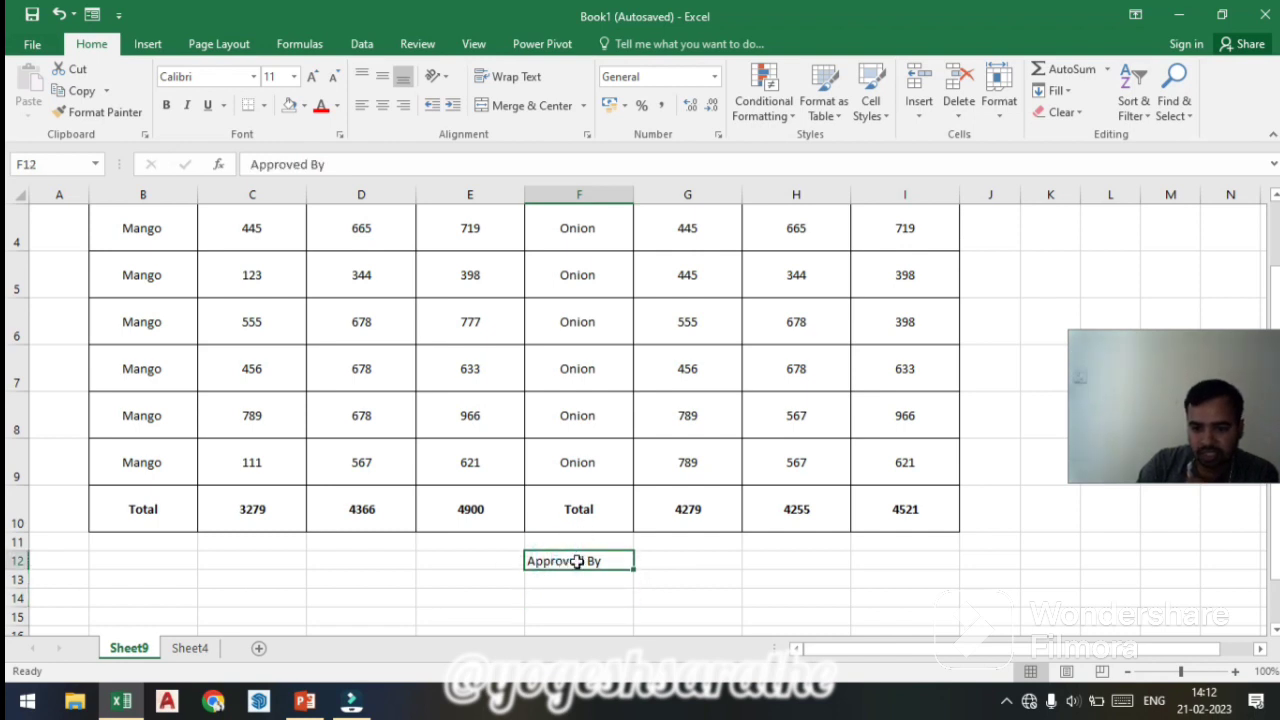
{"action": "left_click", "coordinate": [382, 105]}
{"action": "left_click", "coordinate": [562, 590]}
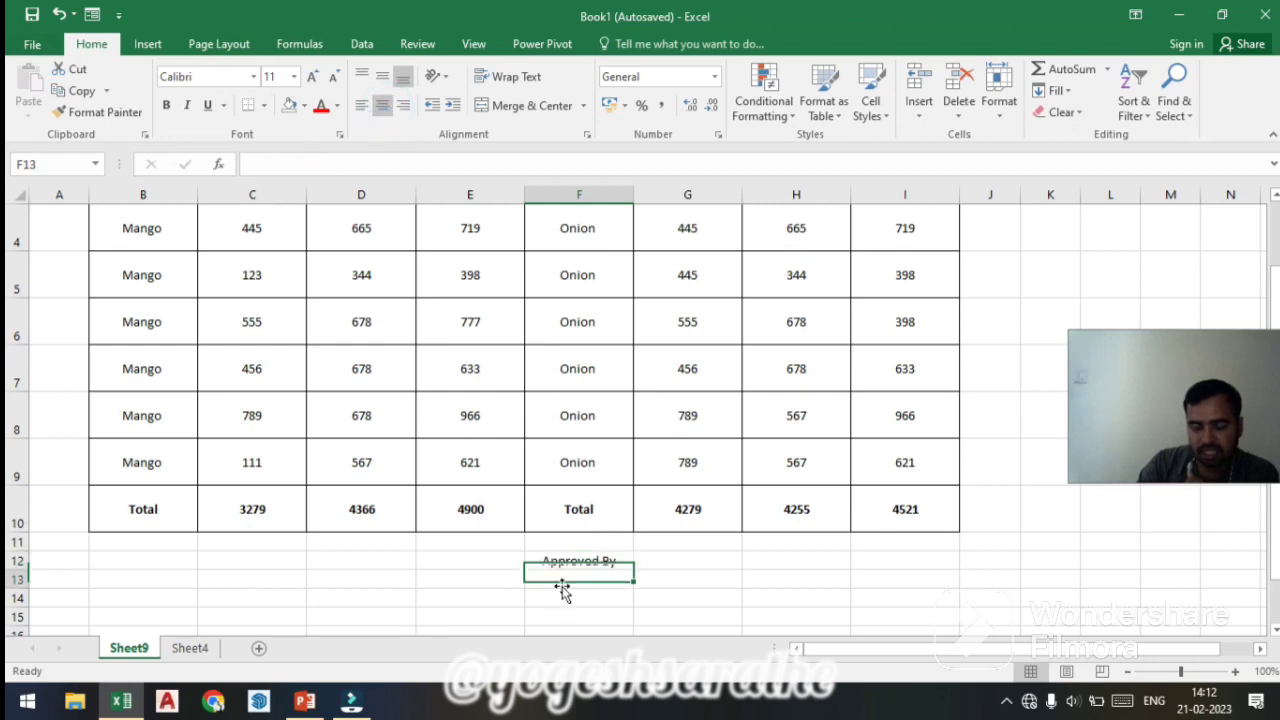
{"action": "left_click", "coordinate": [545, 561]}
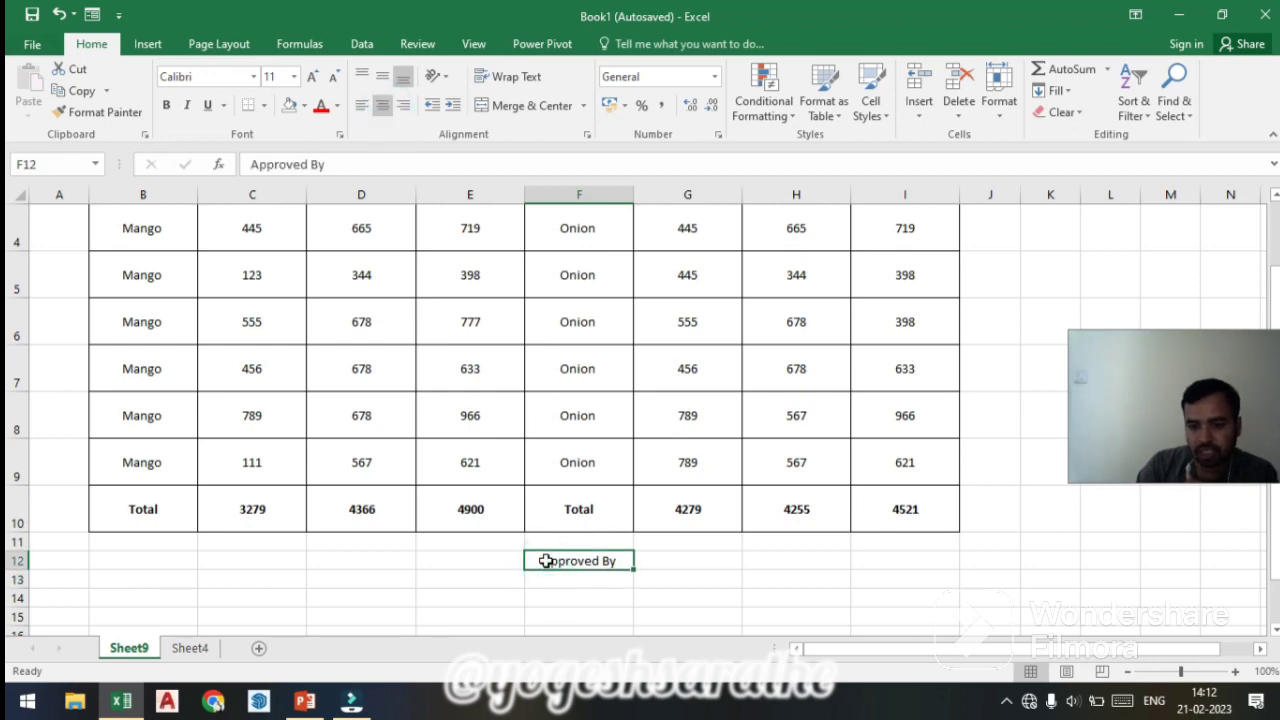
{"action": "left_click", "coordinate": [598, 578]}
Step: Increase the indent of the "Approved By" label in F12 by five levels
{"action": "left_click", "coordinate": [580, 560]}
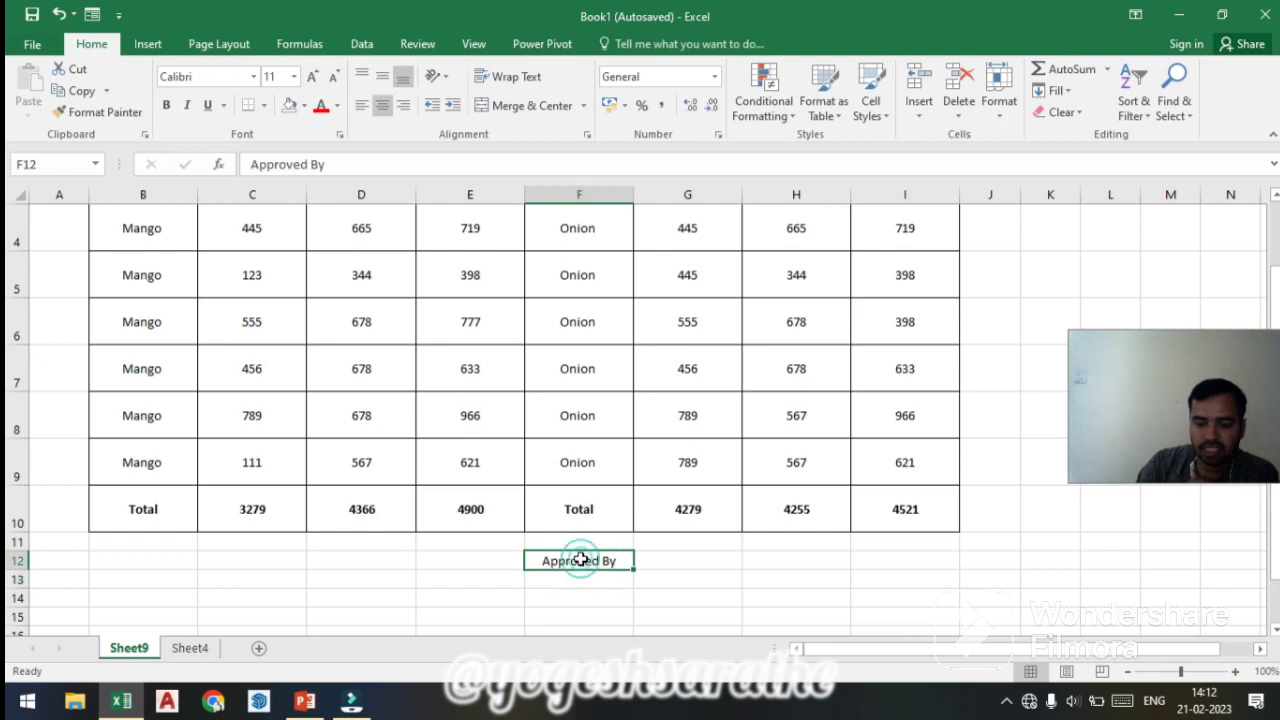
{"action": "left_click", "coordinate": [449, 112]}
{"action": "left_click", "coordinate": [449, 112]}
{"action": "left_click", "coordinate": [449, 112]}
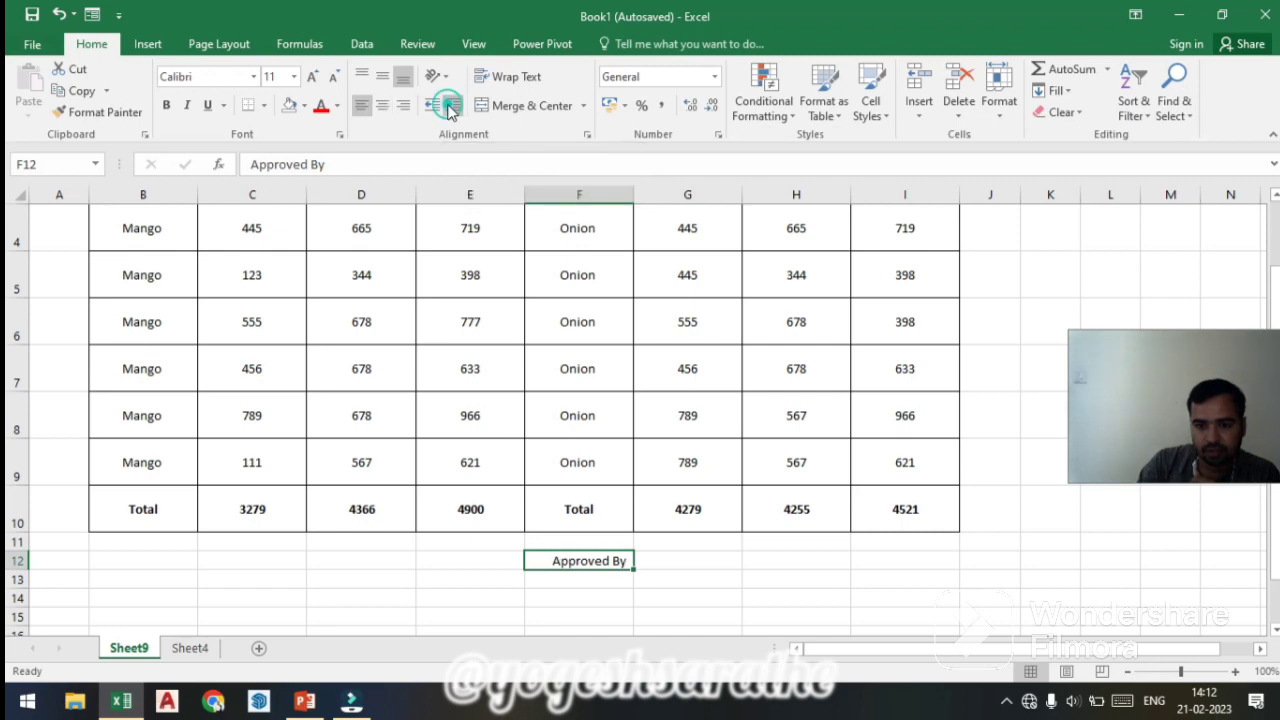
{"action": "left_click", "coordinate": [449, 112]}
{"action": "left_click", "coordinate": [449, 112]}
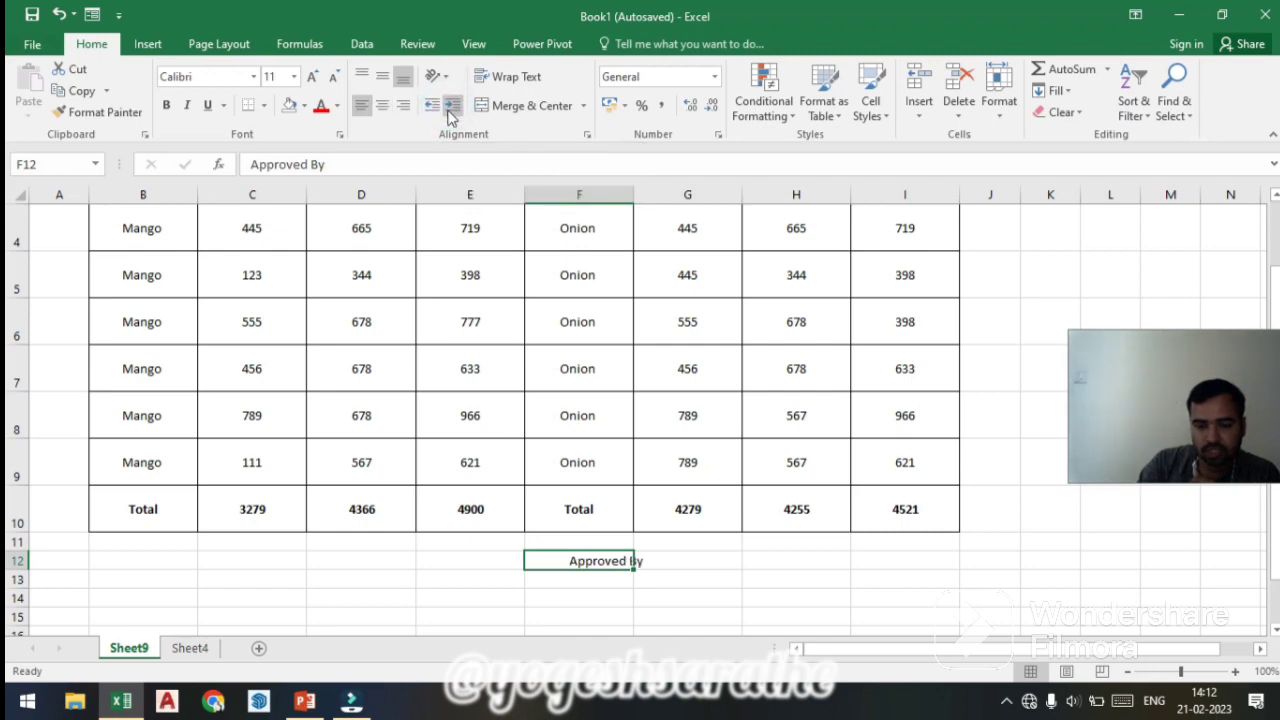
{"action": "left_click", "coordinate": [578, 623]}
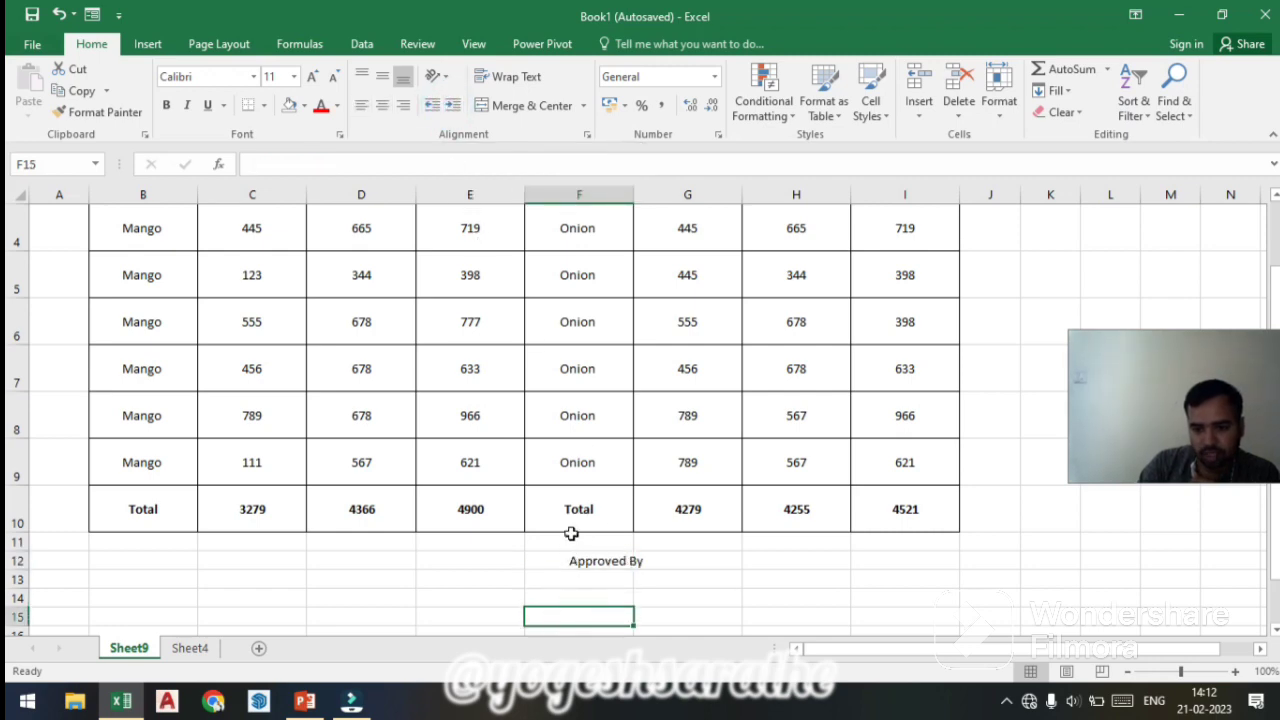
Step: Decrease the indent of the "Approved By" label in F12 back to the cell's left edge
{"action": "left_click", "coordinate": [577, 558]}
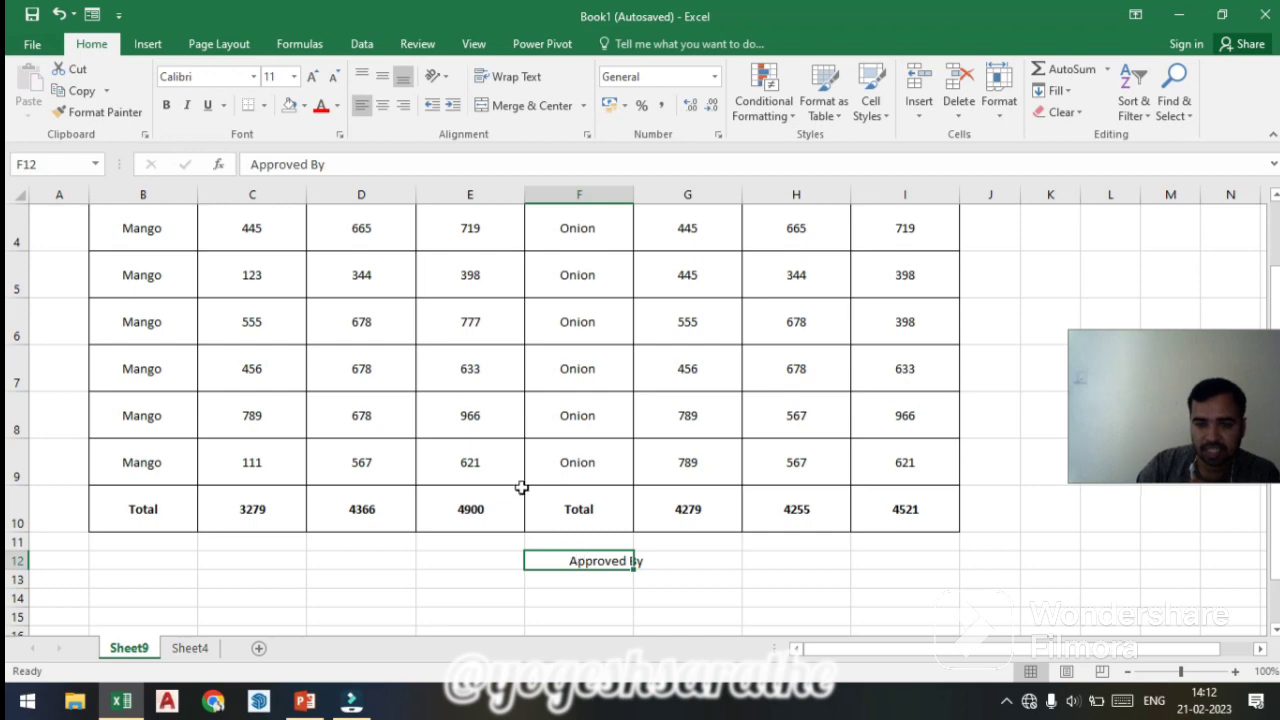
{"action": "left_click", "coordinate": [428, 110]}
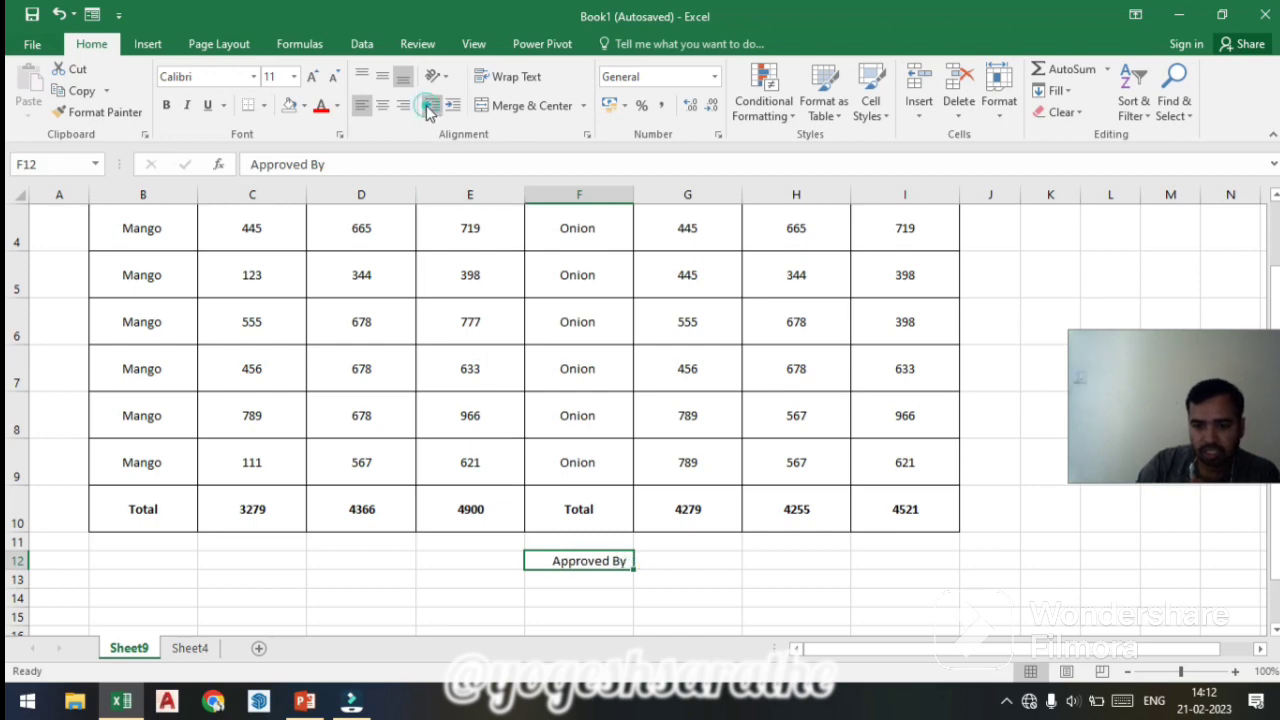
{"action": "left_click", "coordinate": [428, 110]}
{"action": "left_click", "coordinate": [428, 110]}
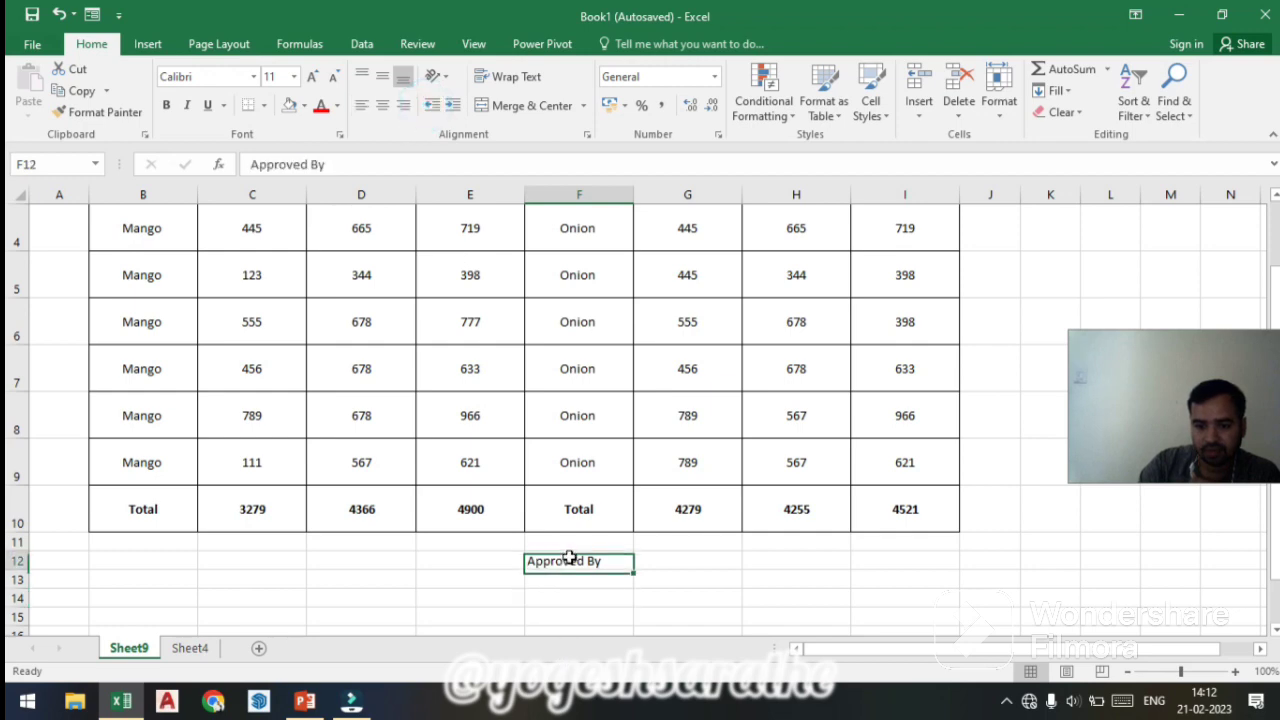
{"action": "left_click", "coordinate": [567, 561]}
{"action": "left_click", "coordinate": [433, 110]}
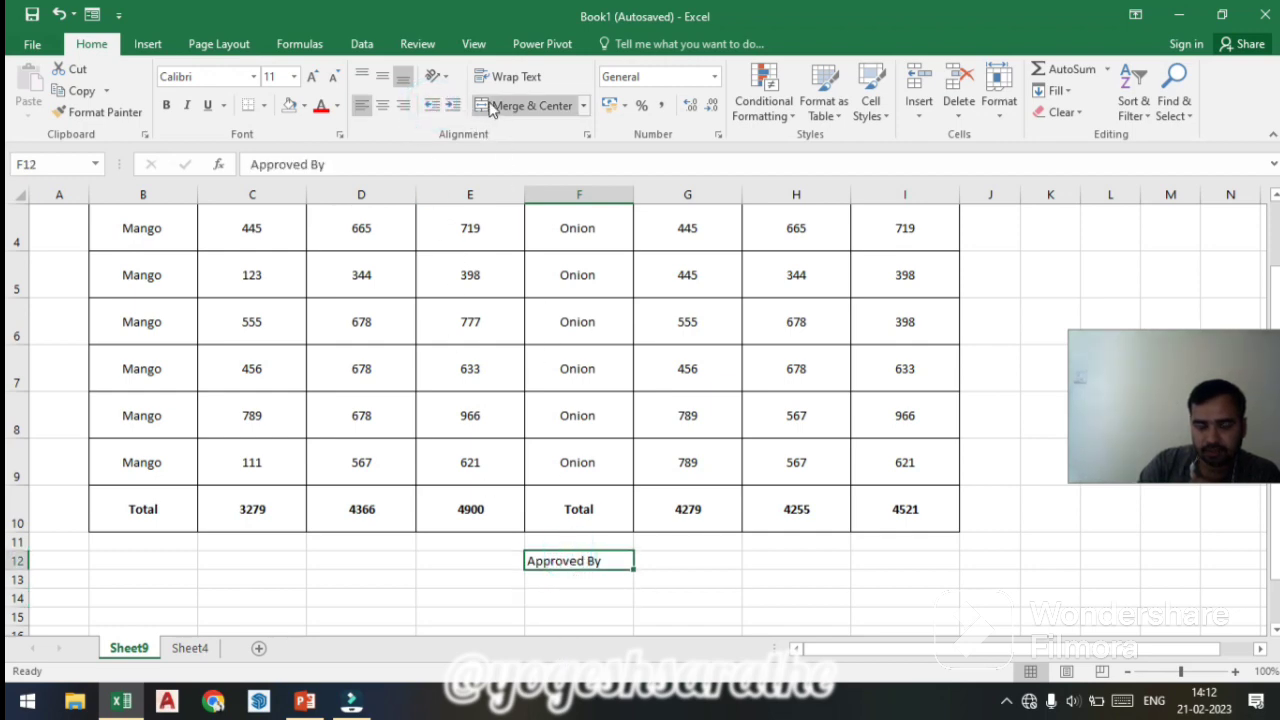
{"action": "left_click", "coordinate": [651, 564]}
{"action": "left_click", "coordinate": [565, 562]}
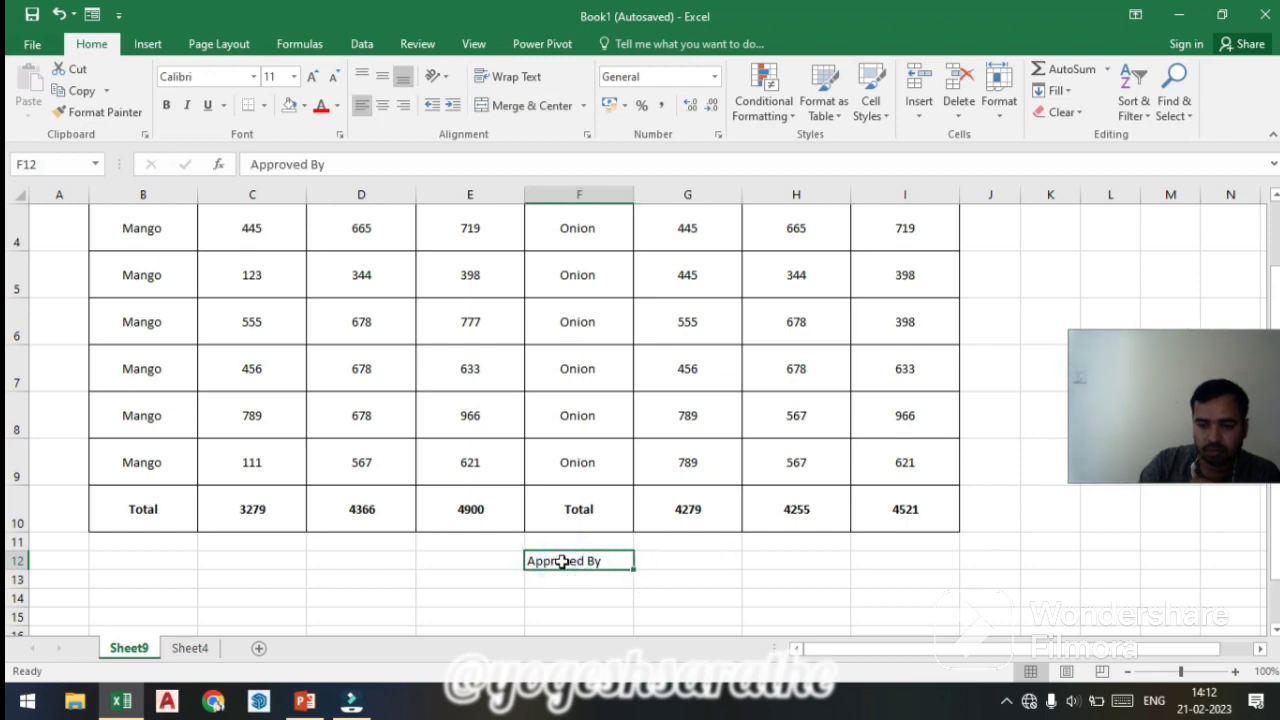
{"action": "left_click", "coordinate": [552, 580]}
{"action": "left_click", "coordinate": [565, 562]}
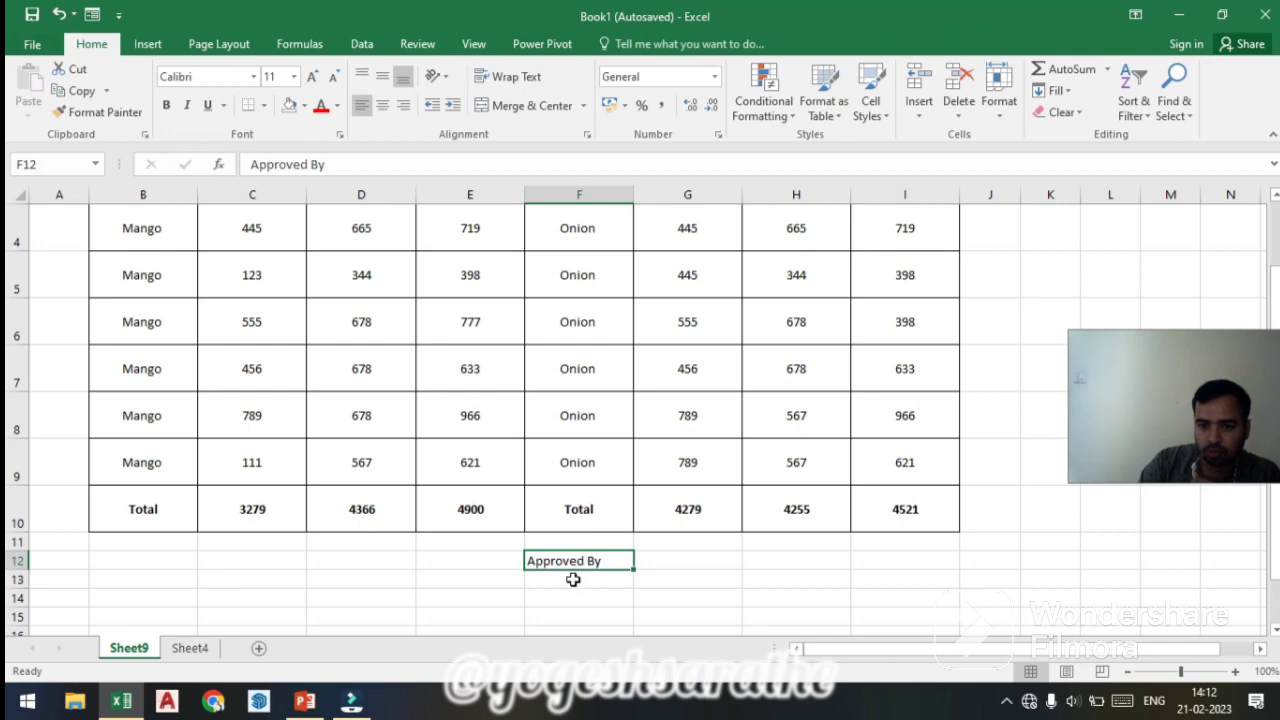
{"action": "left_click", "coordinate": [573, 580]}
Step: Increase the indent of the "Approved By" label in cell F12 by four levels
{"action": "left_click", "coordinate": [575, 562]}
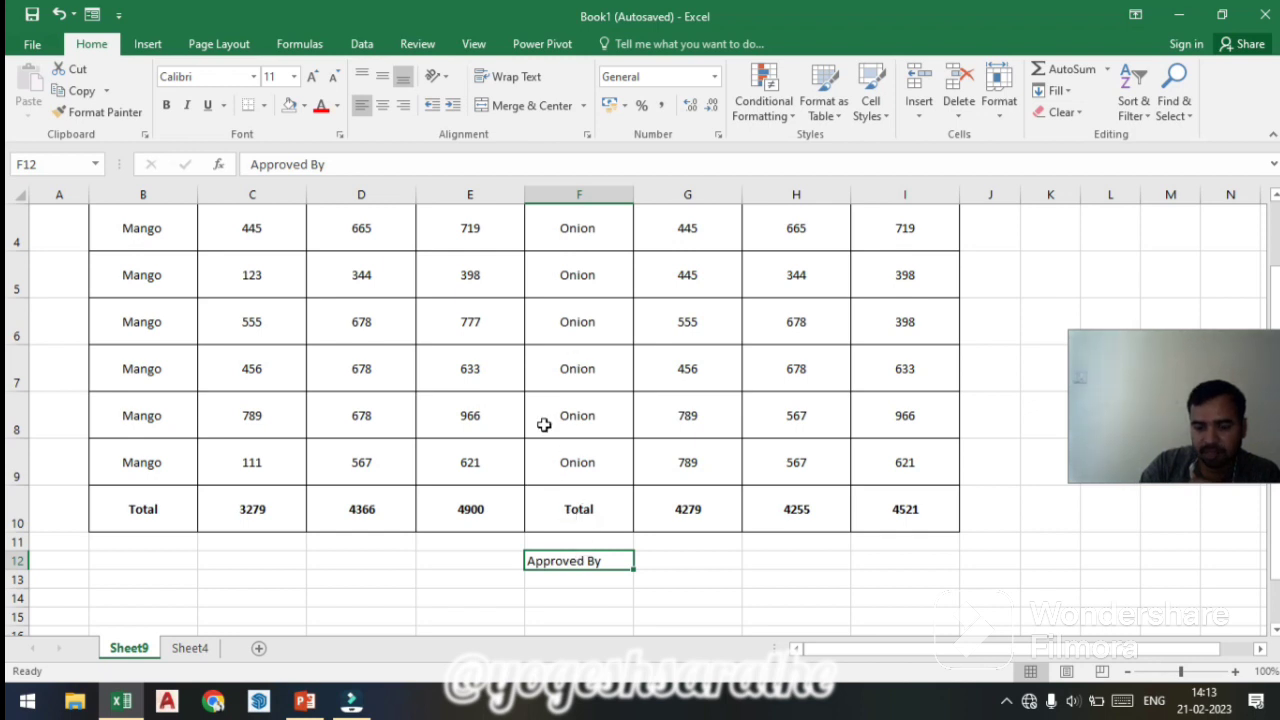
{"action": "left_click", "coordinate": [451, 106]}
{"action": "left_click", "coordinate": [451, 106]}
{"action": "left_click", "coordinate": [451, 106]}
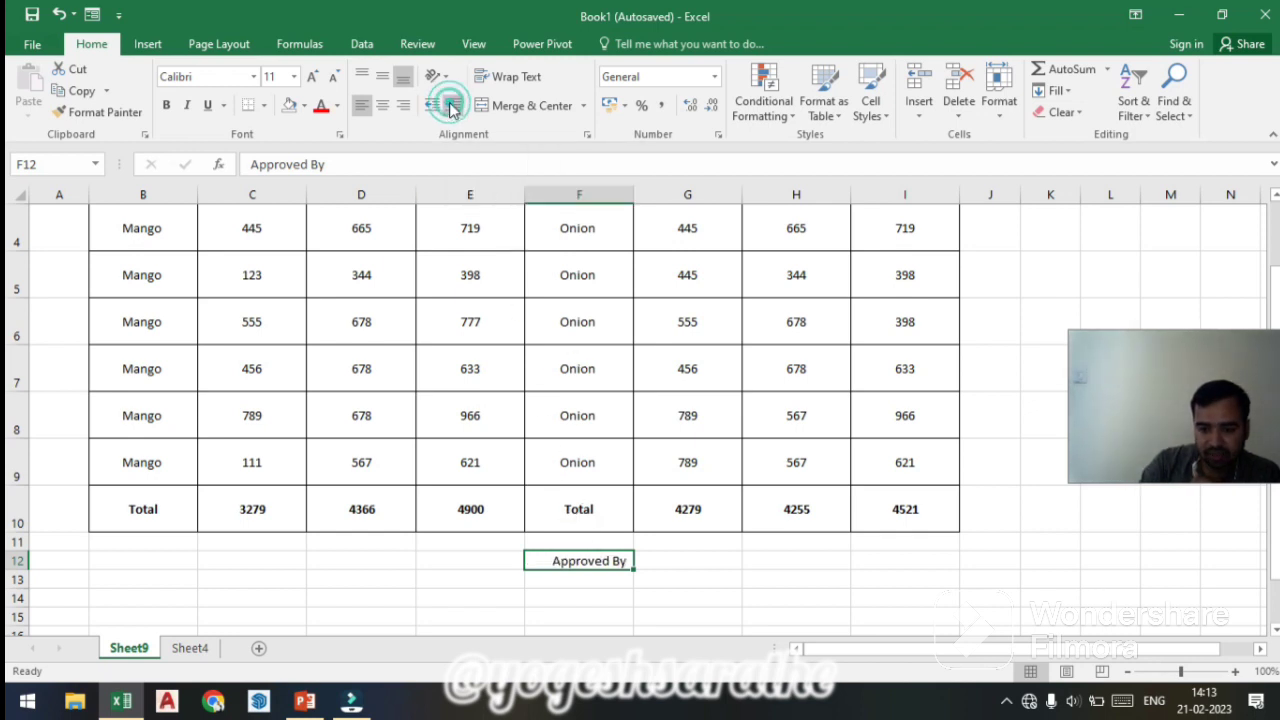
{"action": "left_click", "coordinate": [451, 106]}
{"action": "left_click", "coordinate": [580, 318]}
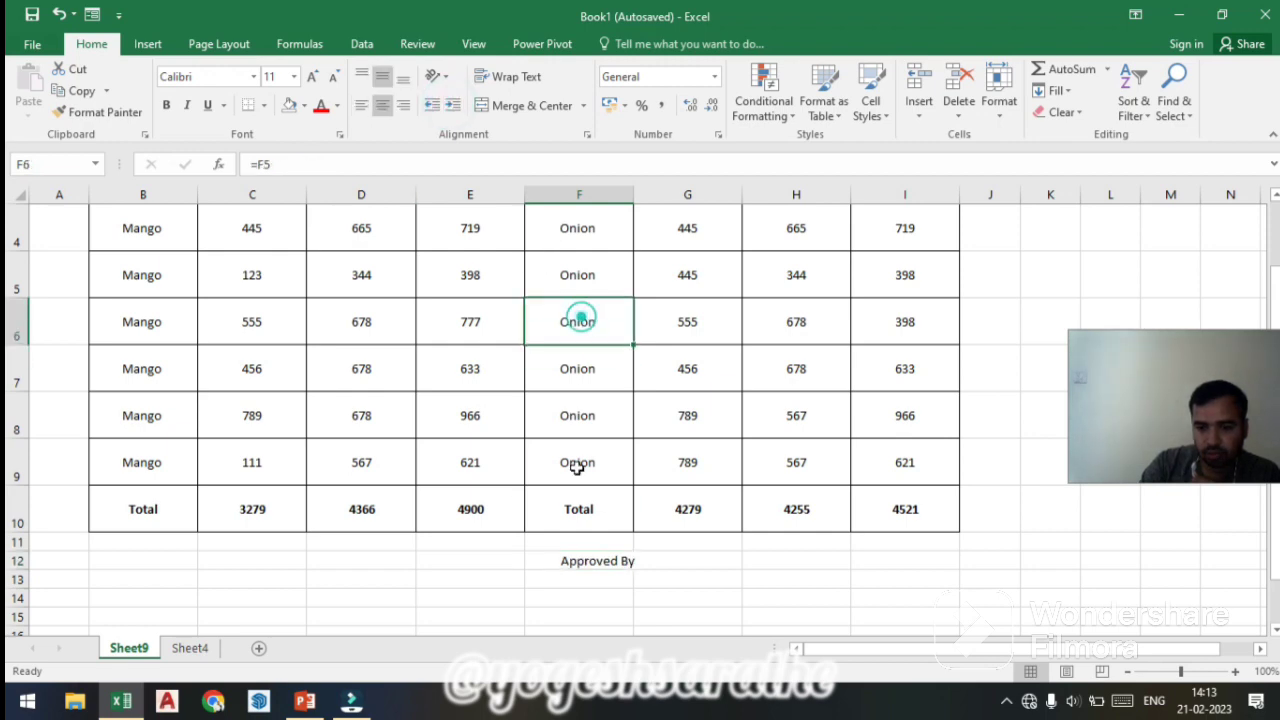
{"action": "left_click", "coordinate": [562, 586]}
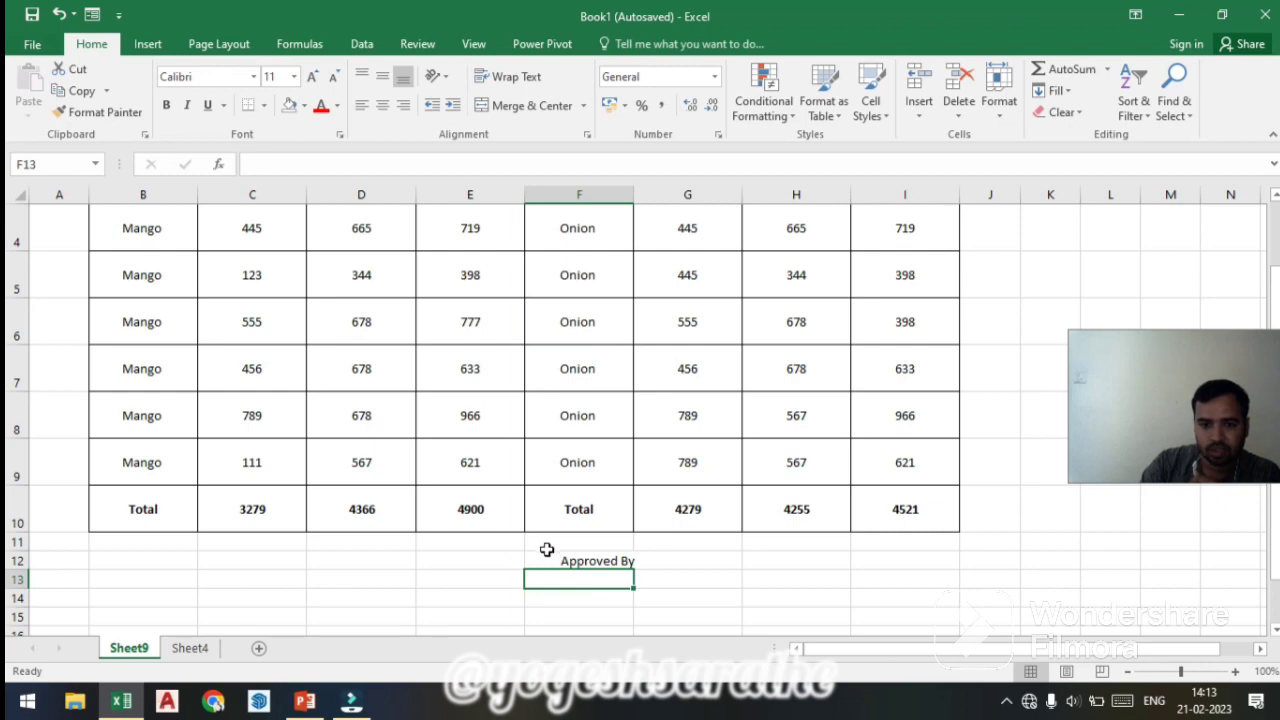
{"action": "left_click", "coordinate": [540, 562]}
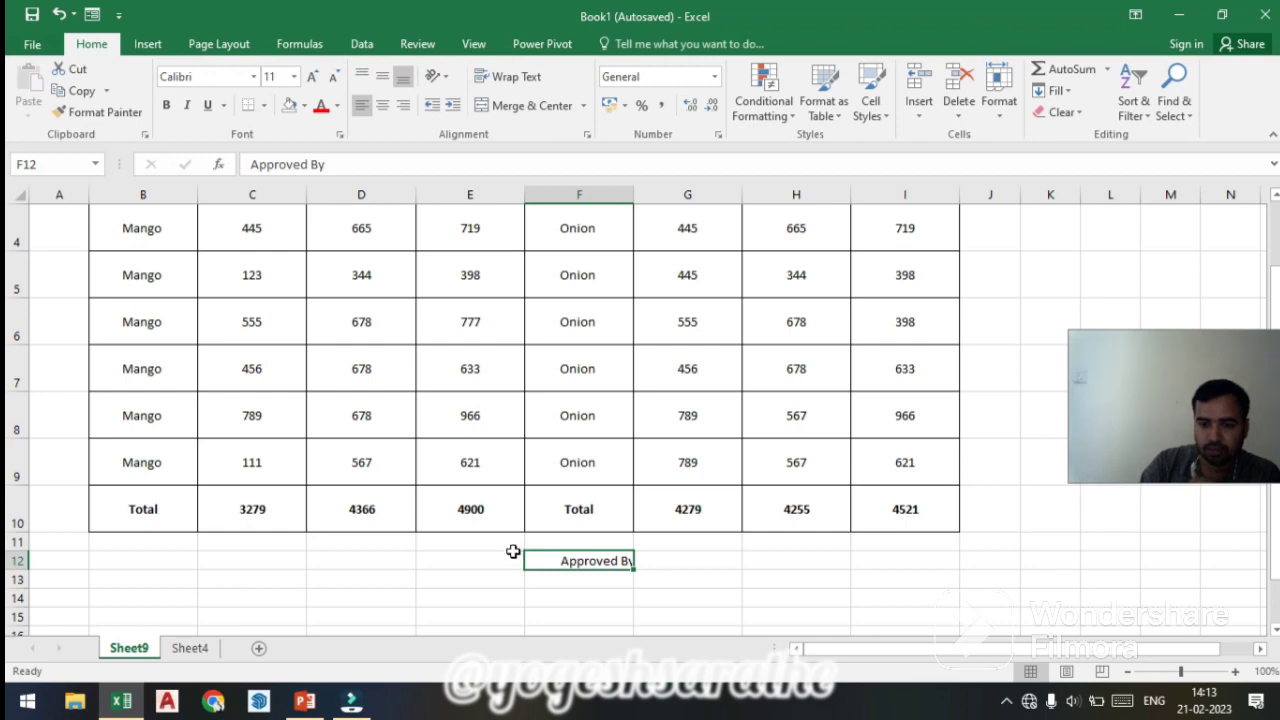
Step: Increase the height of header row 2 to roughly that of the data rows below it
{"action": "scroll", "coordinate": [513, 552], "scroll_direction": "up", "scroll_amount": 3}
{"action": "left_click", "coordinate": [218, 342]}
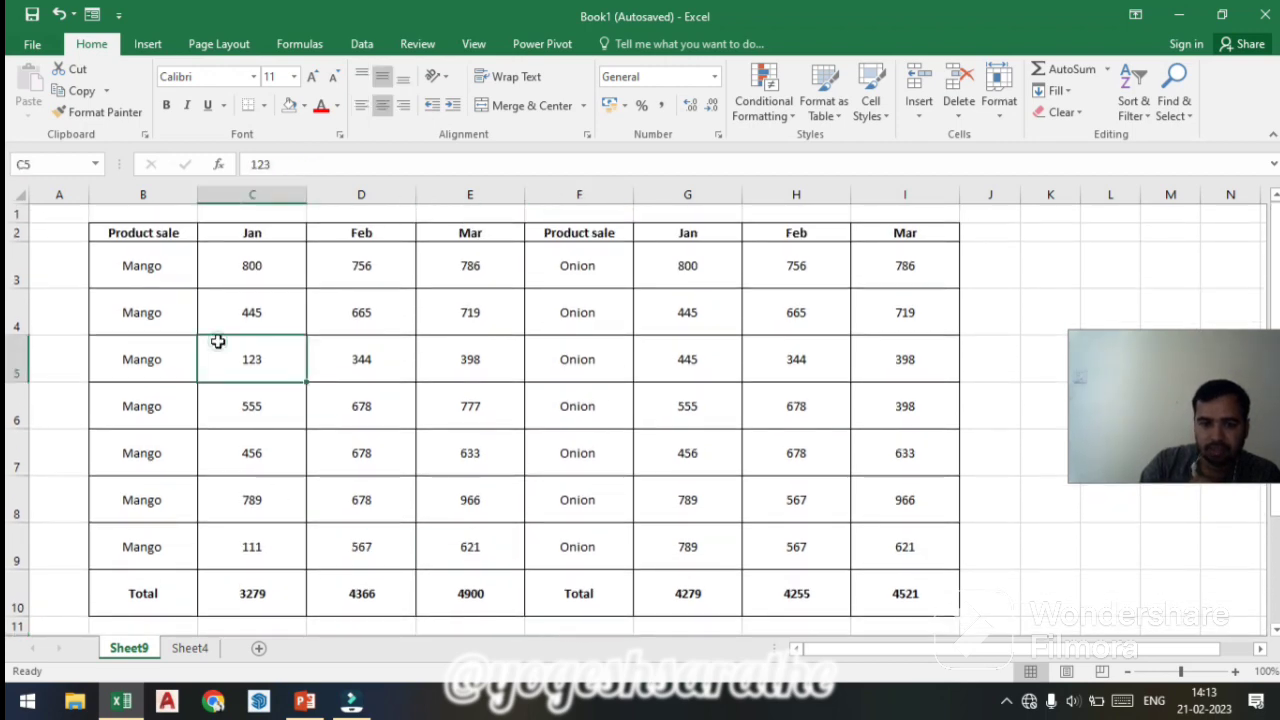
{"action": "left_click", "coordinate": [130, 231]}
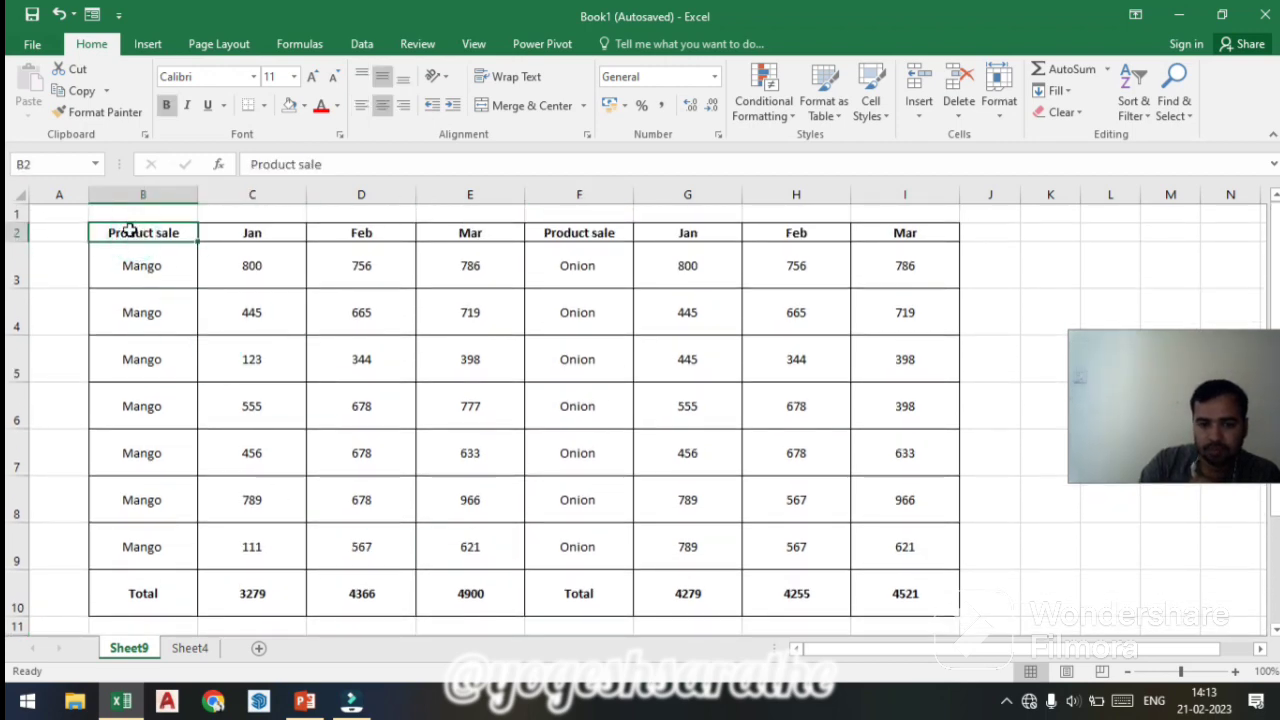
{"action": "left_click_drag", "start_coordinate": [130, 231], "coordinate": [920, 234]}
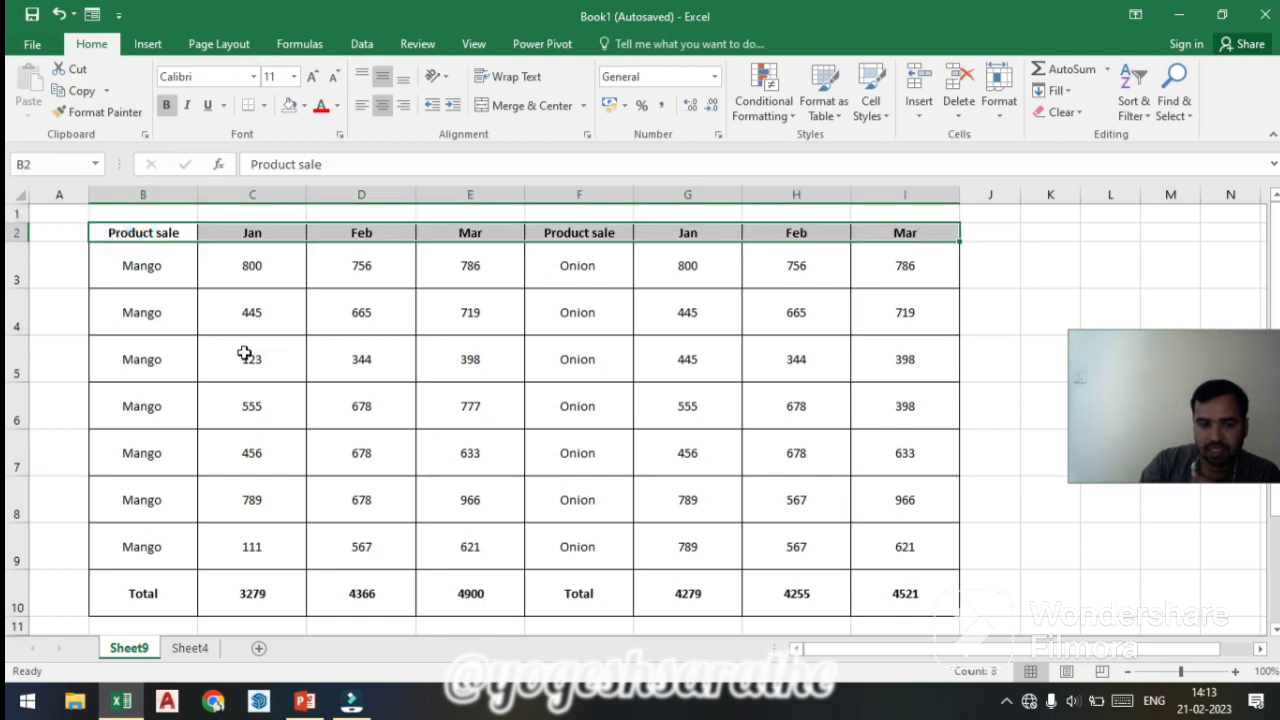
{"action": "left_click", "coordinate": [244, 353]}
{"action": "left_click_drag", "start_coordinate": [20, 246], "coordinate": [23, 272]}
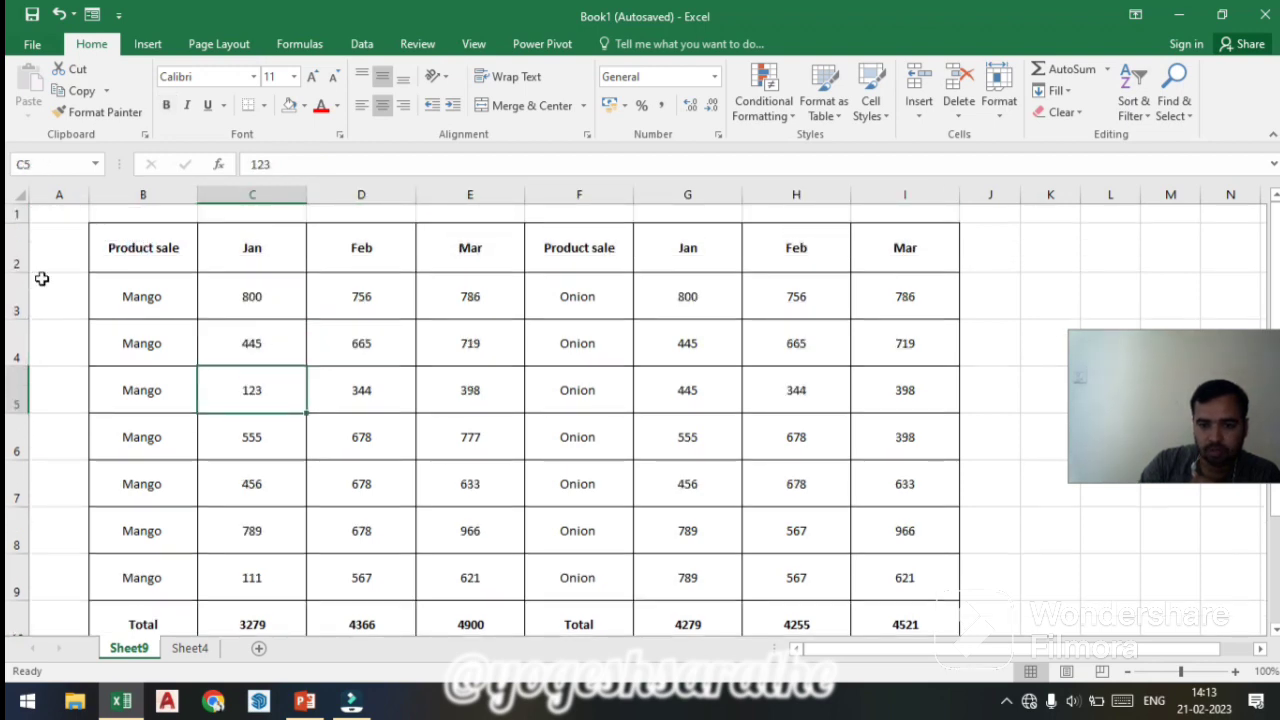
Step: Select the table's header cells B2:I2 and angle their text counterclockwise
{"action": "left_click", "coordinate": [361, 343]}
{"action": "left_click_drag", "start_coordinate": [170, 248], "coordinate": [893, 245]}
{"action": "left_click", "coordinate": [272, 418]}
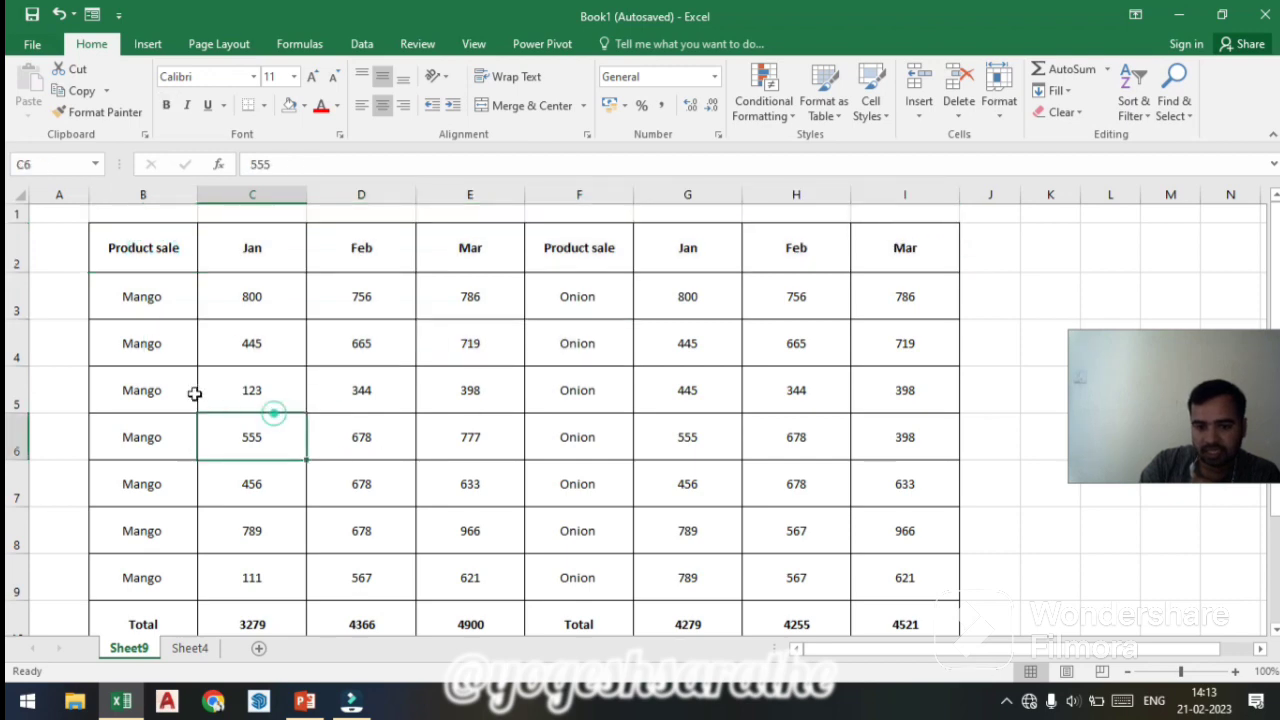
{"action": "left_click", "coordinate": [638, 324]}
{"action": "left_click_drag", "start_coordinate": [143, 258], "coordinate": [900, 250]}
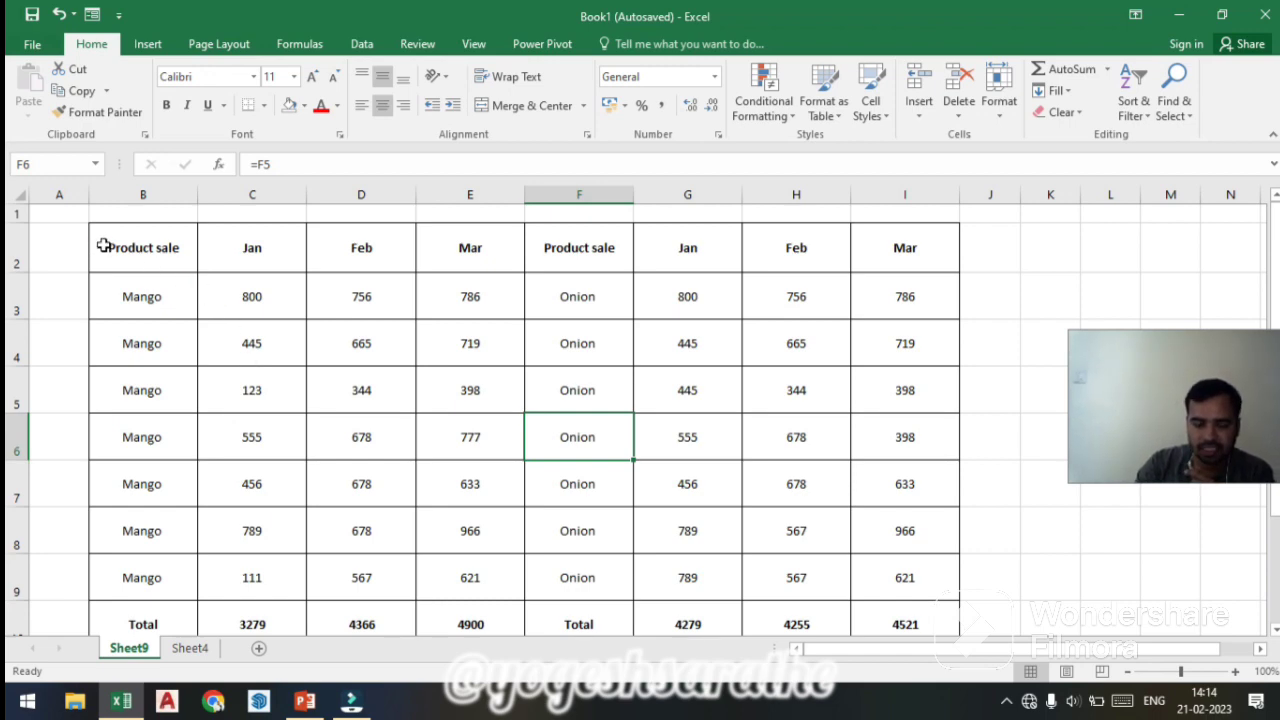
{"action": "left_click_drag", "start_coordinate": [103, 246], "coordinate": [888, 250]}
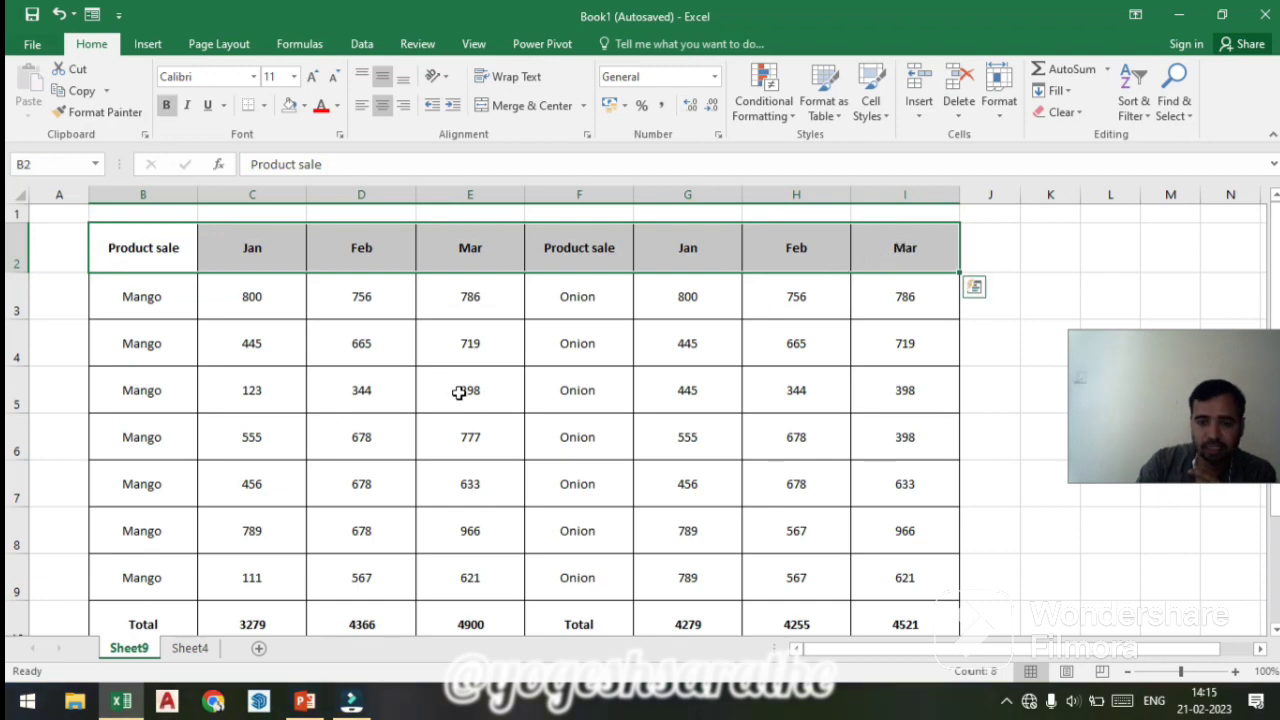
{"action": "left_click", "coordinate": [446, 80]}
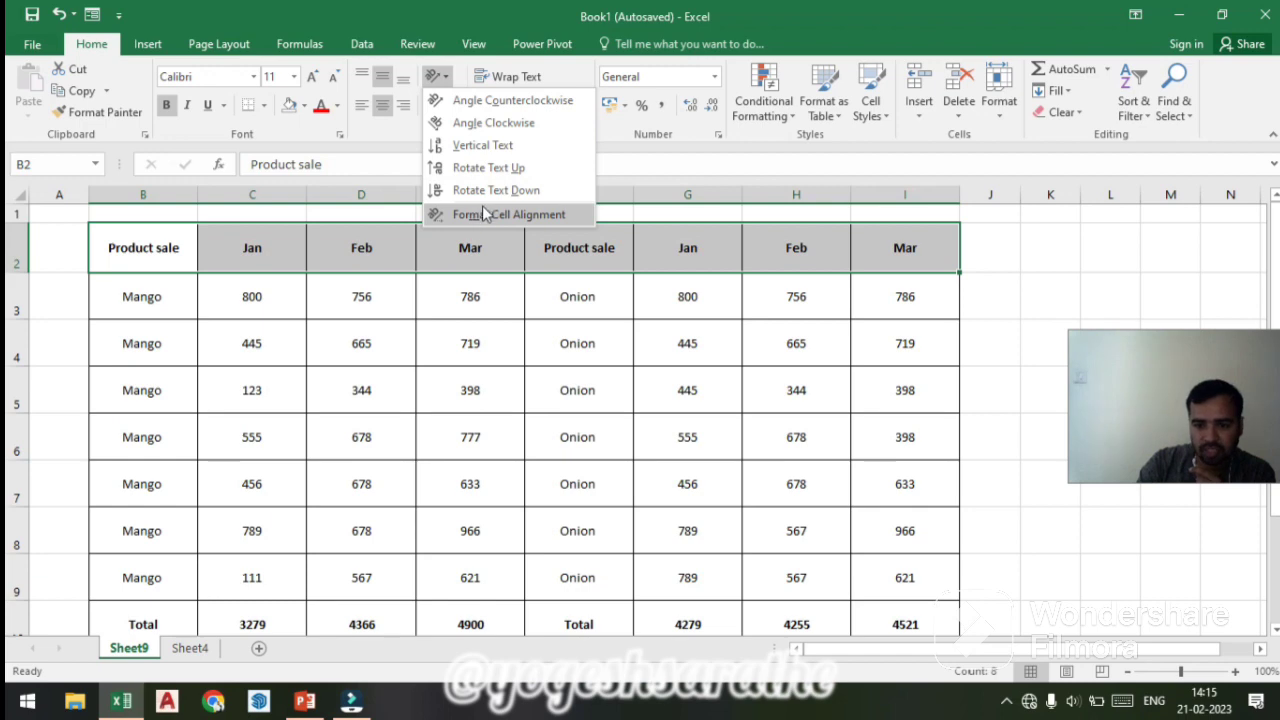
{"action": "left_click", "coordinate": [505, 104]}
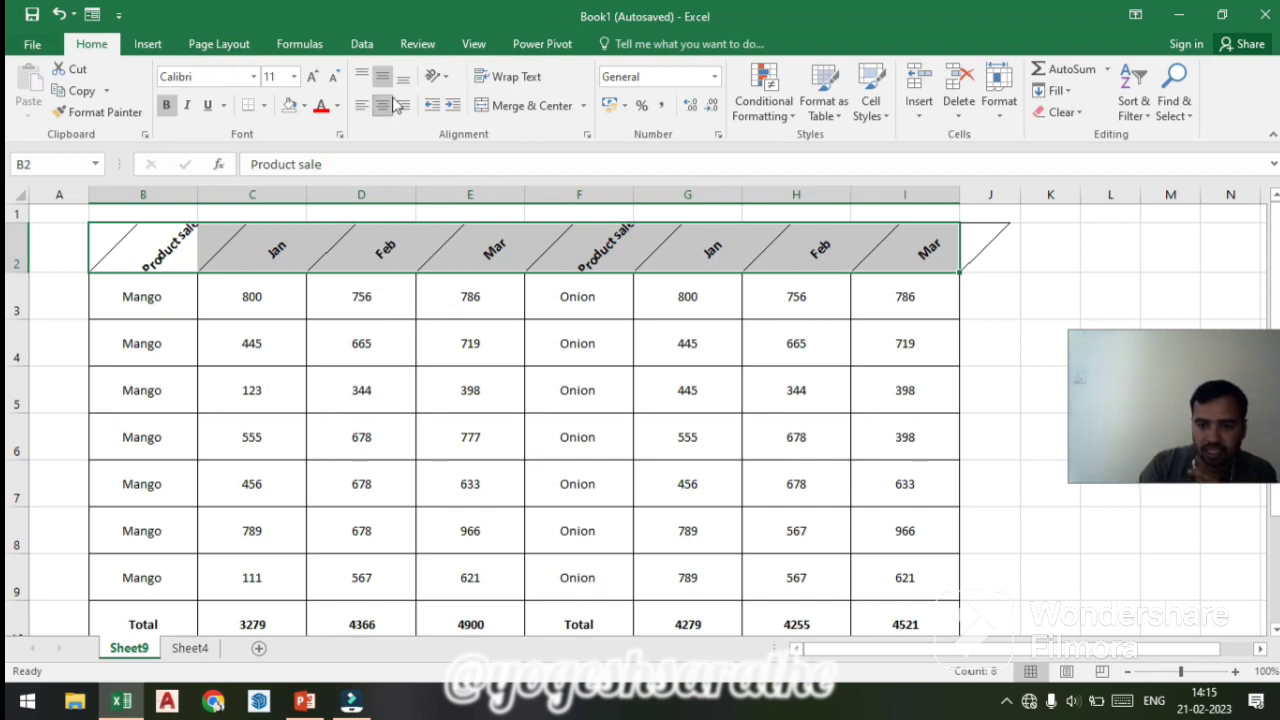
Step: Angle the header text in B2:I2 clockwise, and switch it to the Vertical Text orientation
{"action": "left_click", "coordinate": [437, 76]}
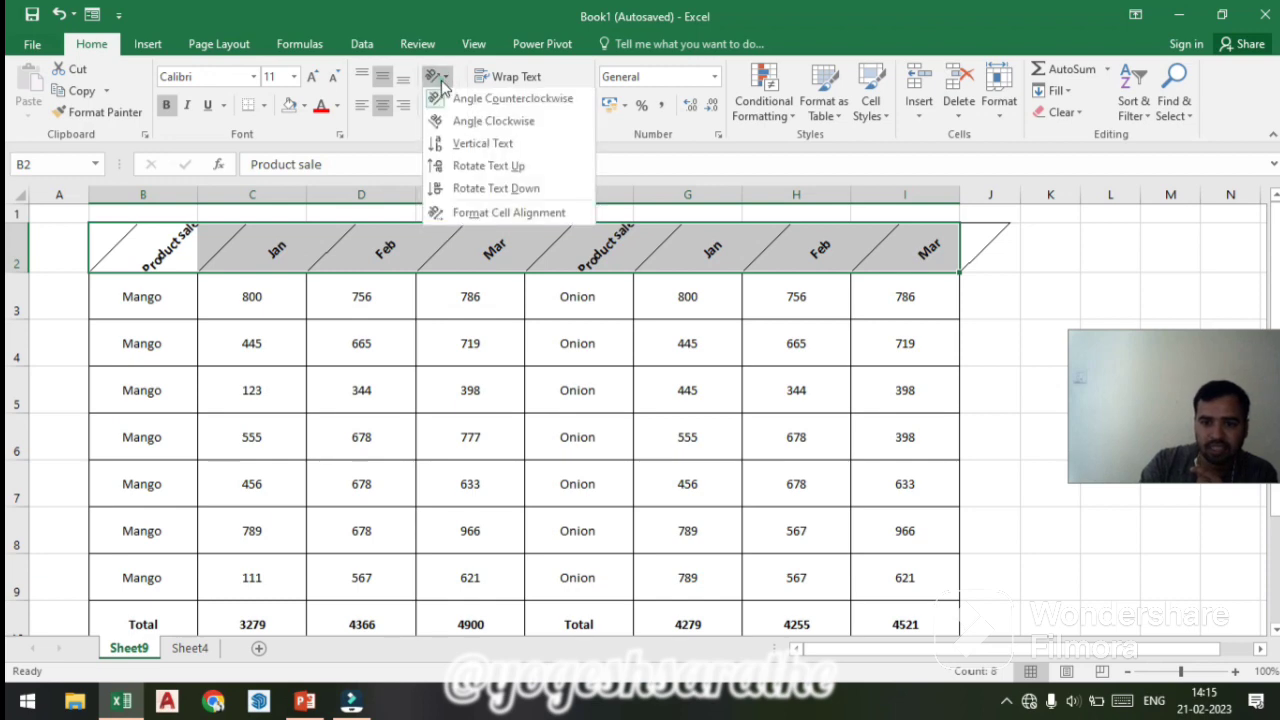
{"action": "left_click", "coordinate": [487, 123]}
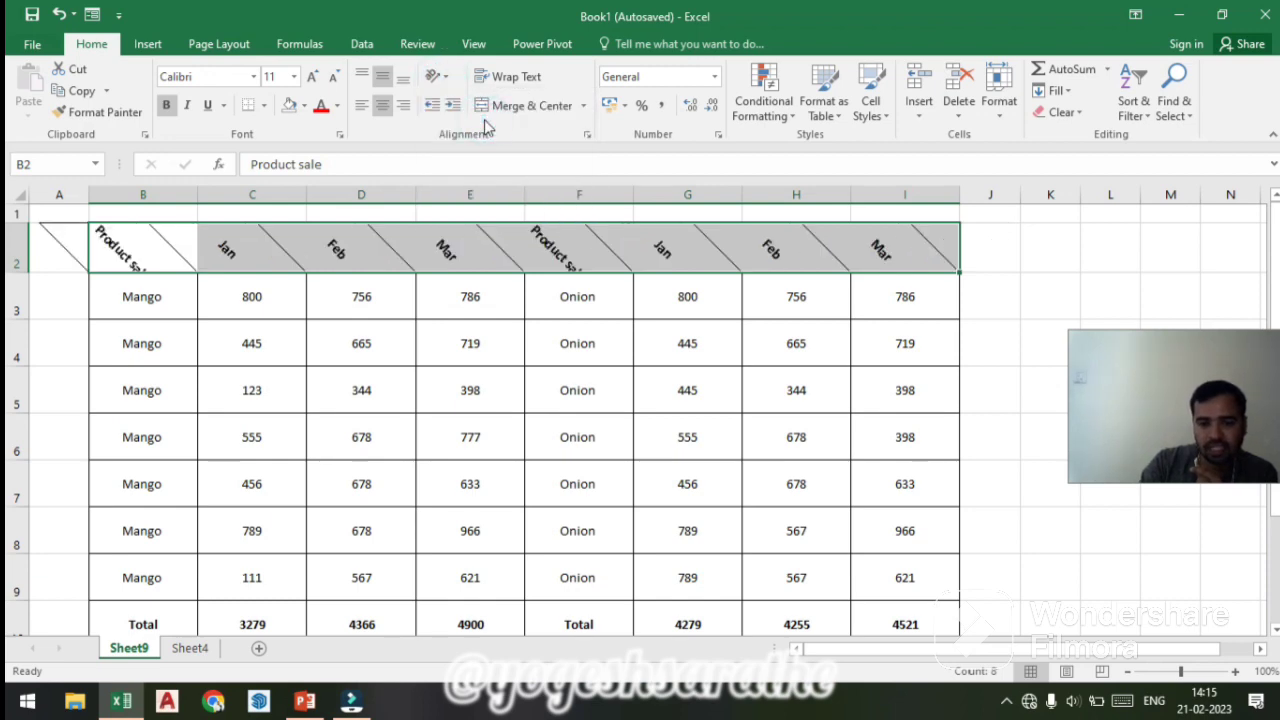
{"action": "left_click", "coordinate": [437, 76]}
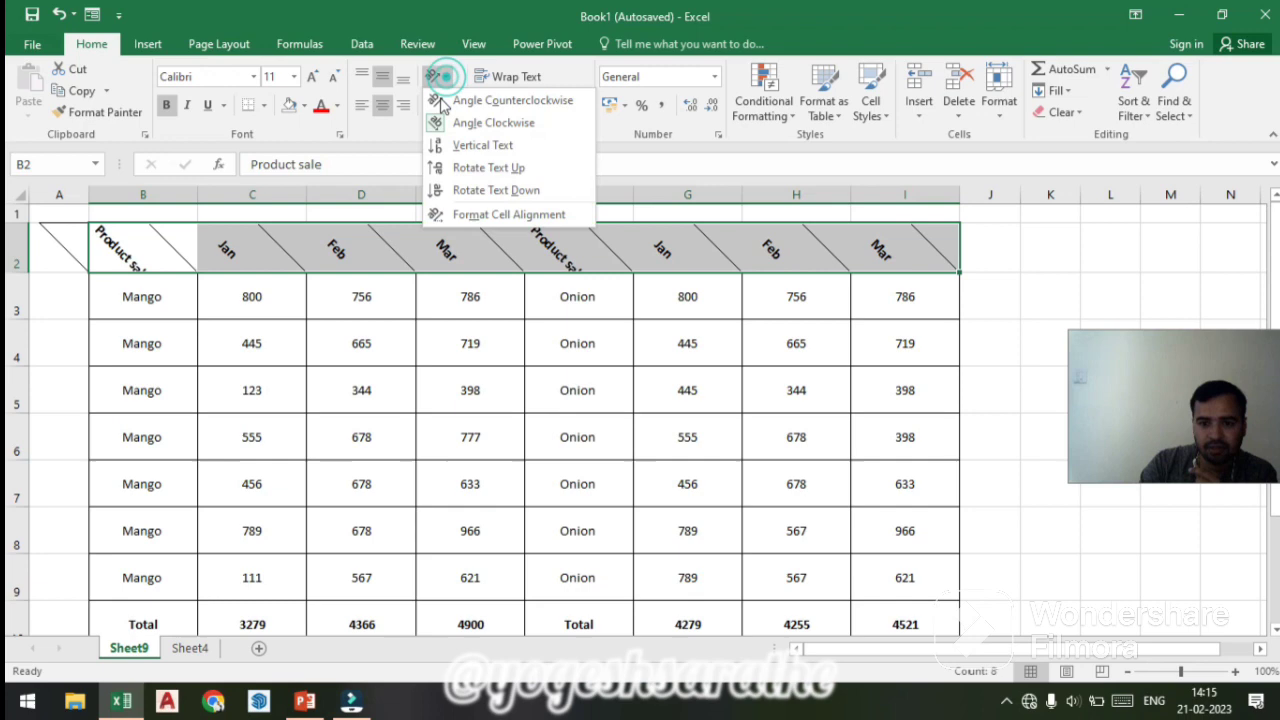
{"action": "left_click", "coordinate": [468, 145]}
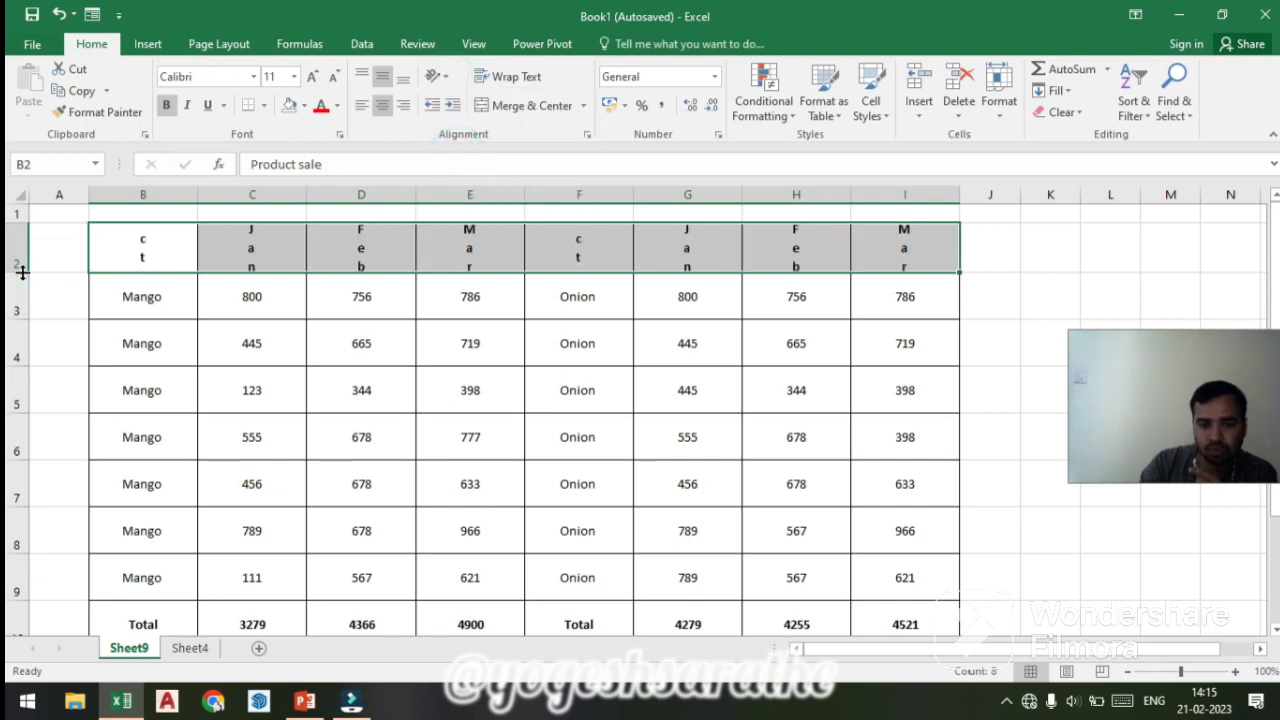
Step: Make header row 2 taller still and apply Rotate Text Up to the headers in B2:I2
{"action": "left_click_drag", "start_coordinate": [22, 270], "coordinate": [25, 289]}
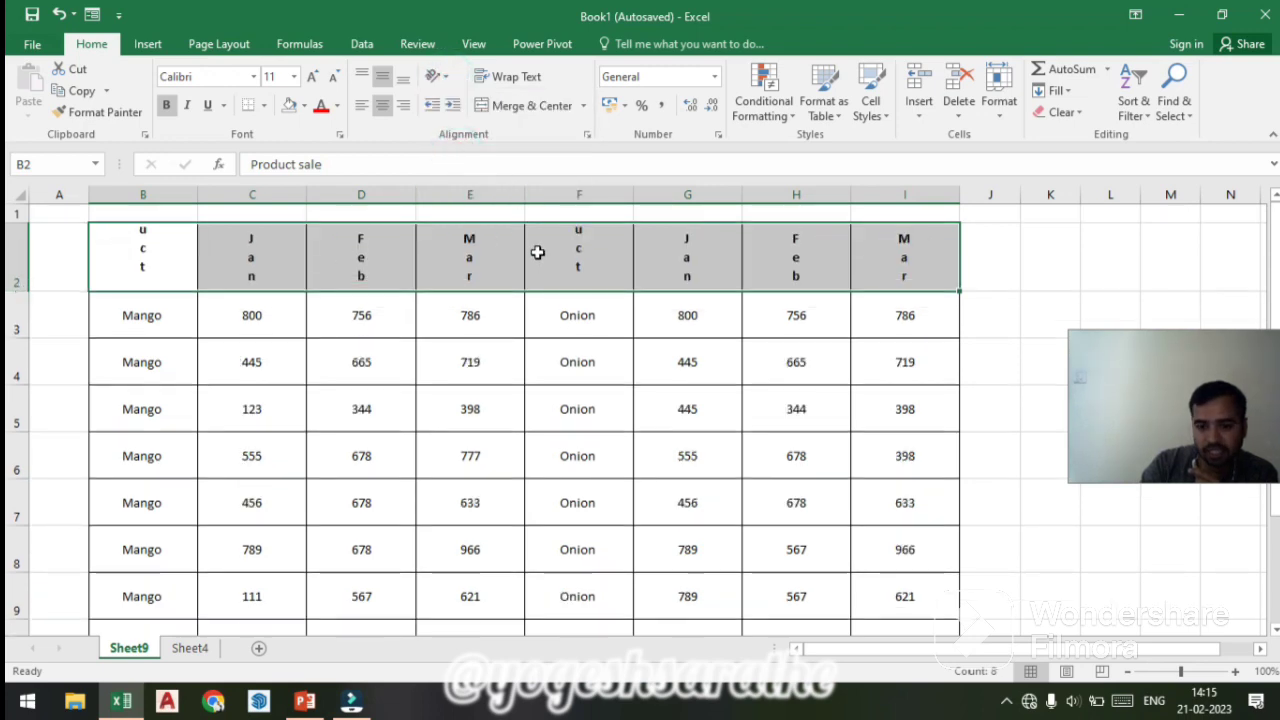
{"action": "left_click", "coordinate": [437, 76]}
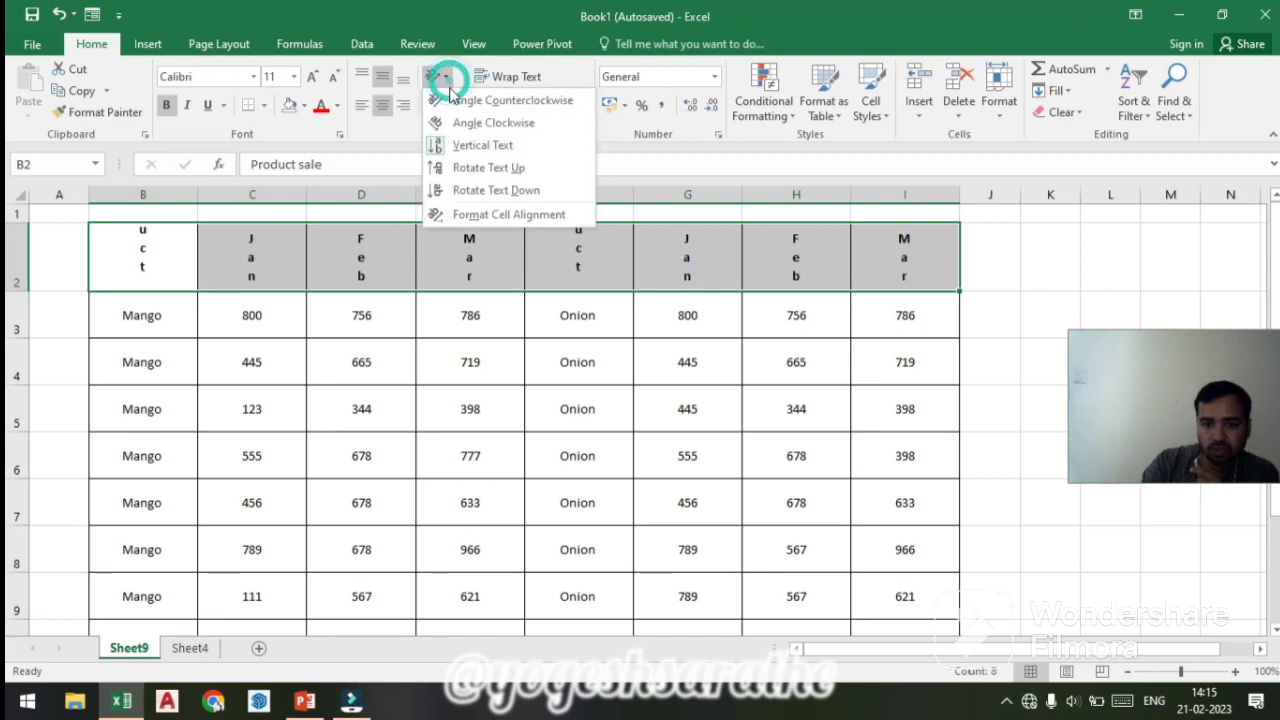
{"action": "left_click", "coordinate": [520, 170]}
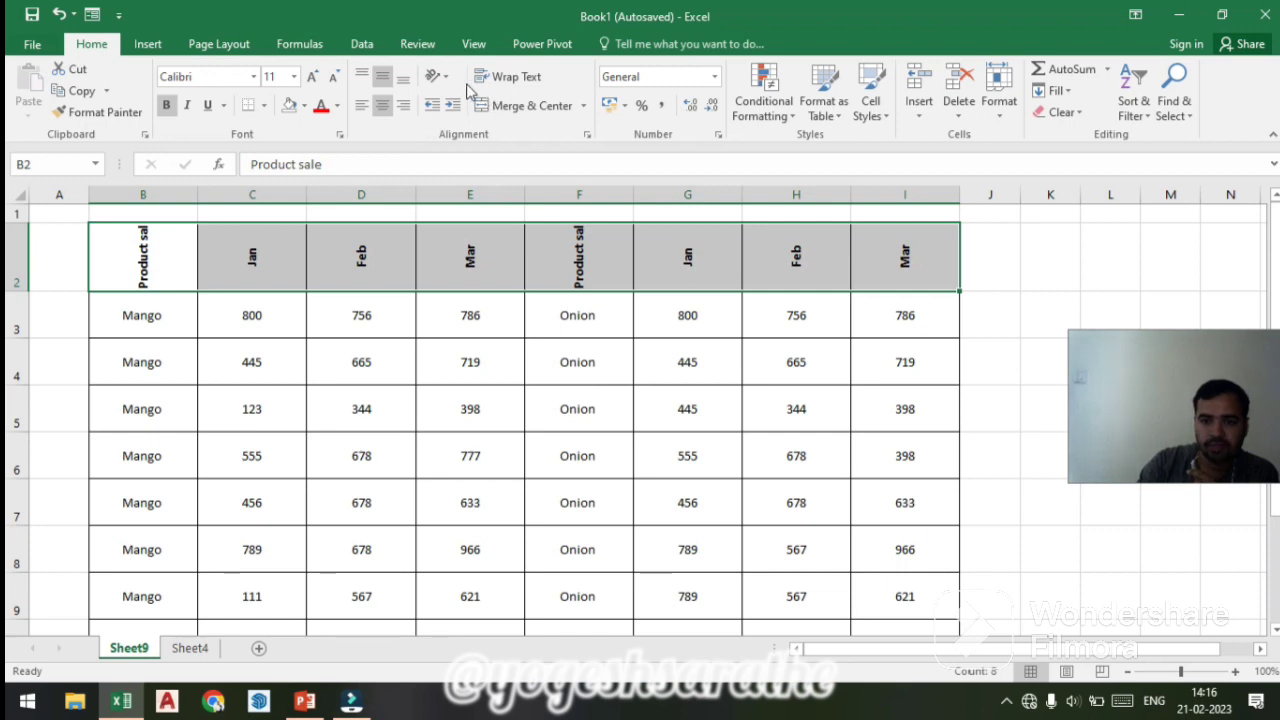
Step: Set a custom text orientation of -35 degrees for the headers in B2:I2 through the Format Cells alignment settings
{"action": "left_click", "coordinate": [436, 76]}
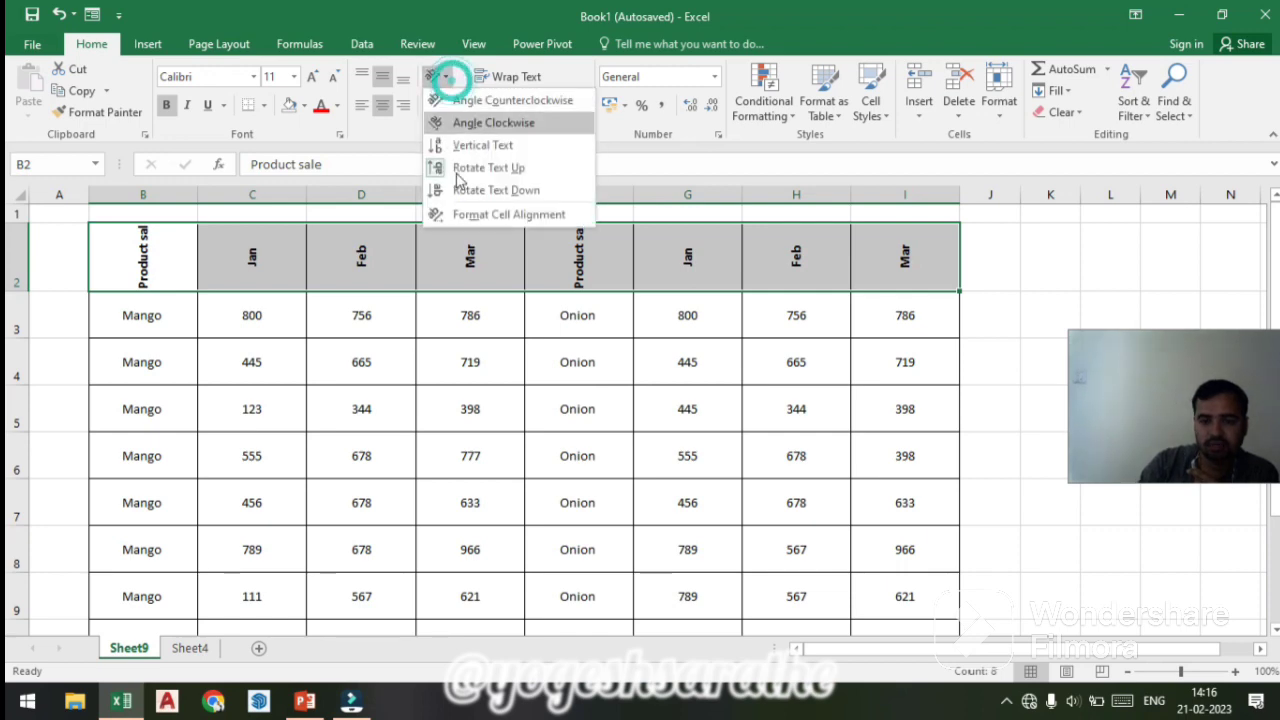
{"action": "left_click", "coordinate": [430, 335]}
{"action": "left_click", "coordinate": [444, 72]}
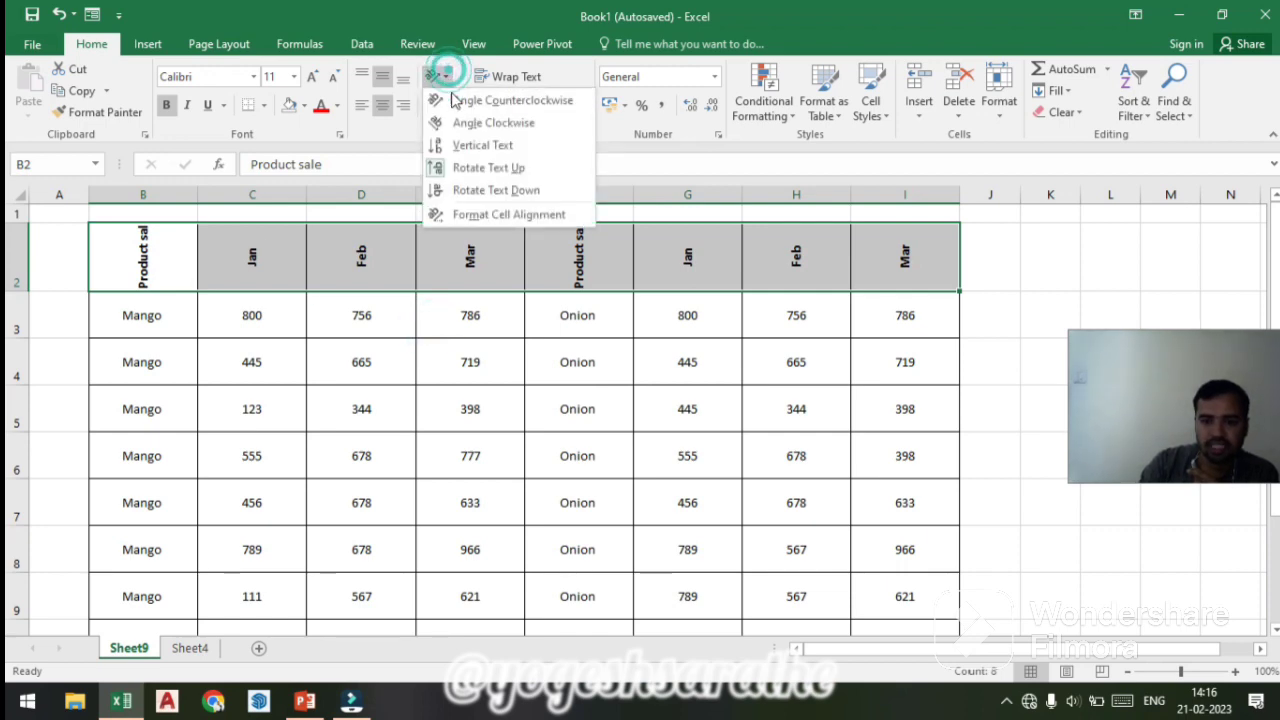
{"action": "left_click", "coordinate": [501, 217]}
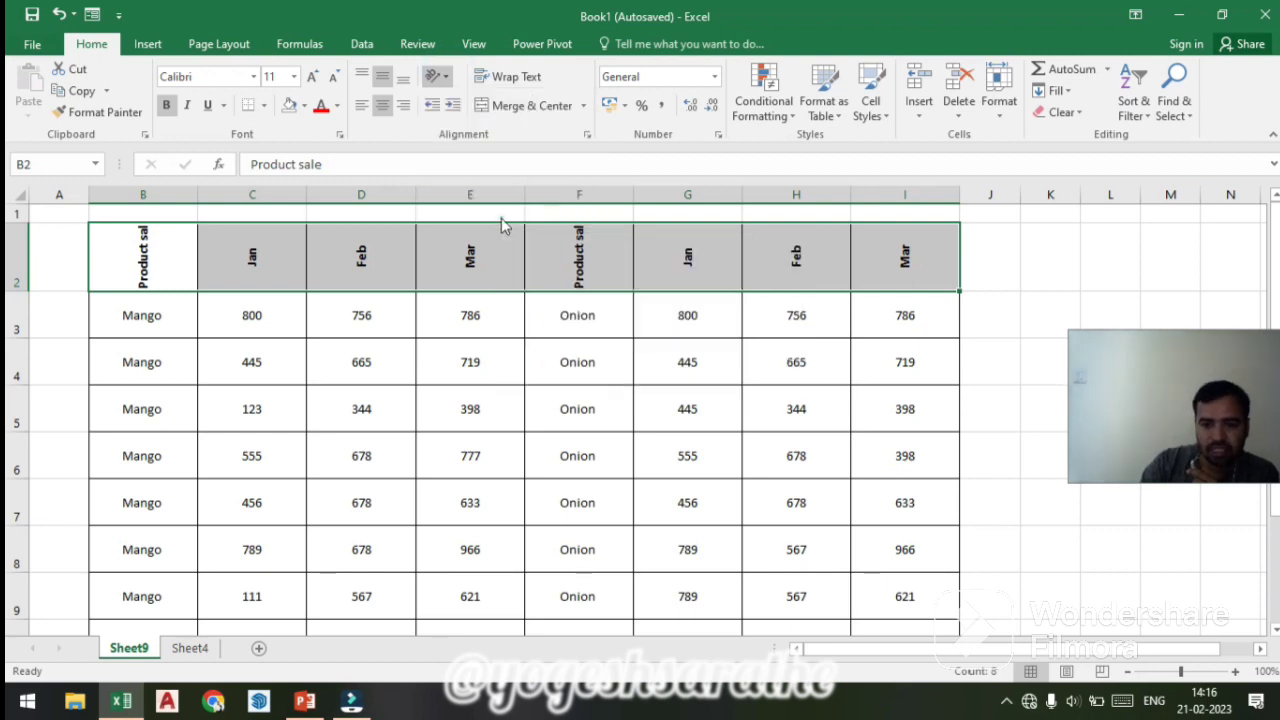
{"action": "left_click_drag", "start_coordinate": [597, 215], "coordinate": [540, 130]}
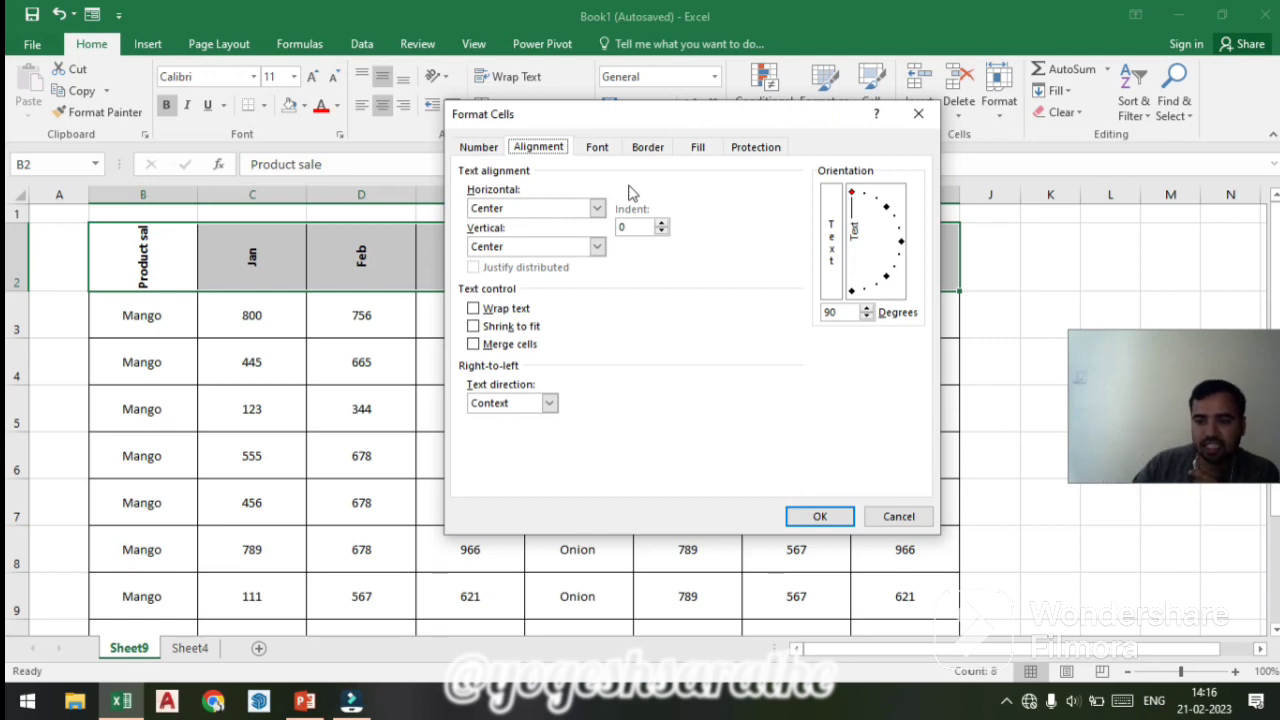
{"action": "left_click", "coordinate": [867, 202]}
{"action": "left_click_drag", "start_coordinate": [862, 197], "coordinate": [908, 250]}
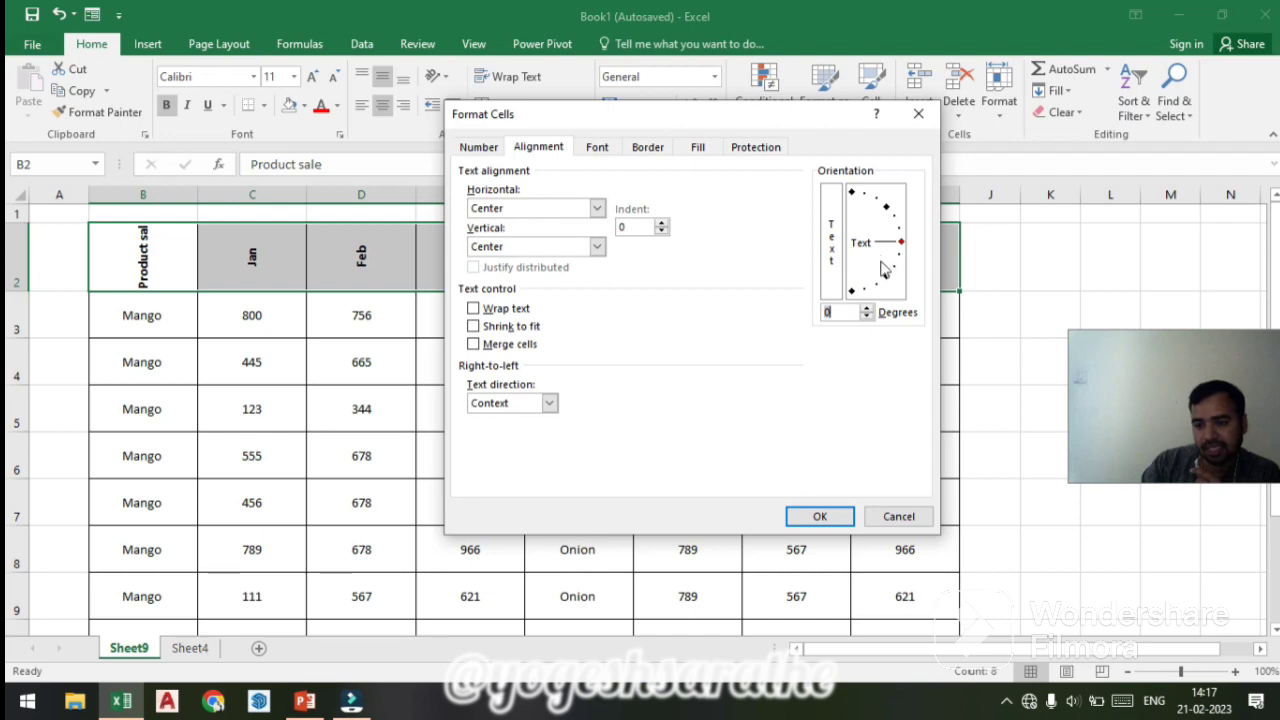
{"action": "left_click", "coordinate": [866, 305]}
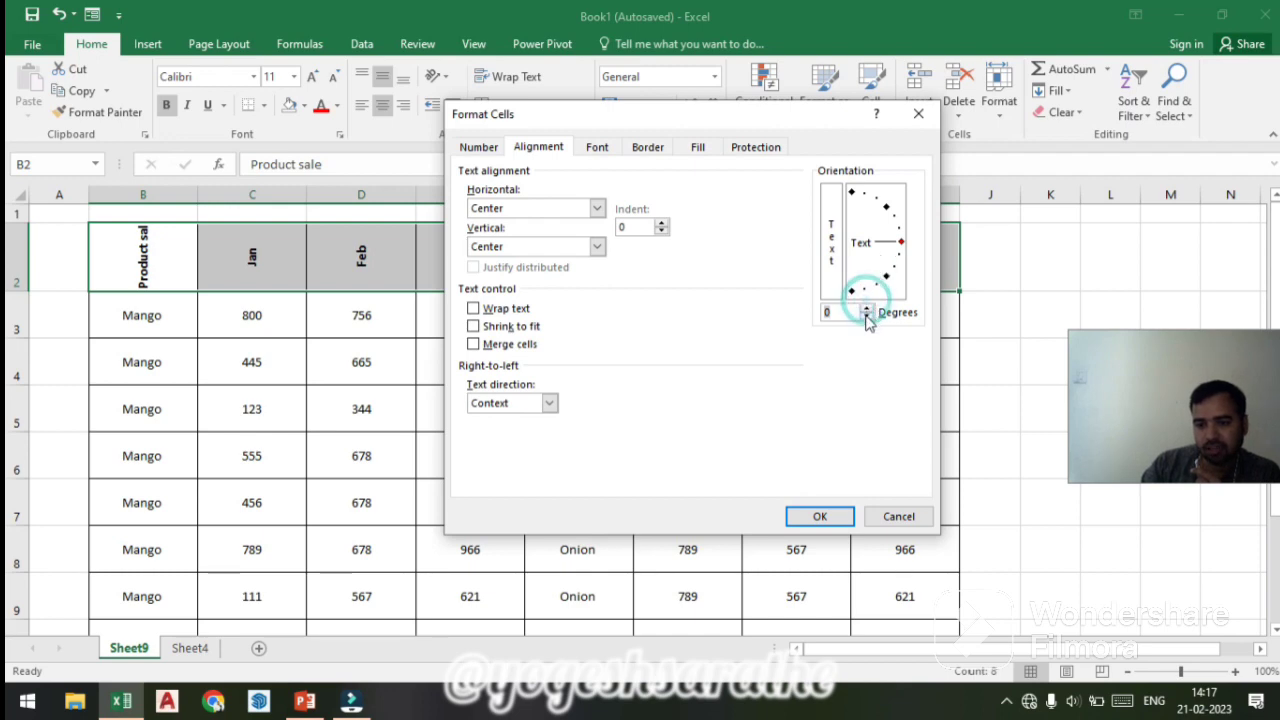
{"action": "left_click", "coordinate": [865, 307]}
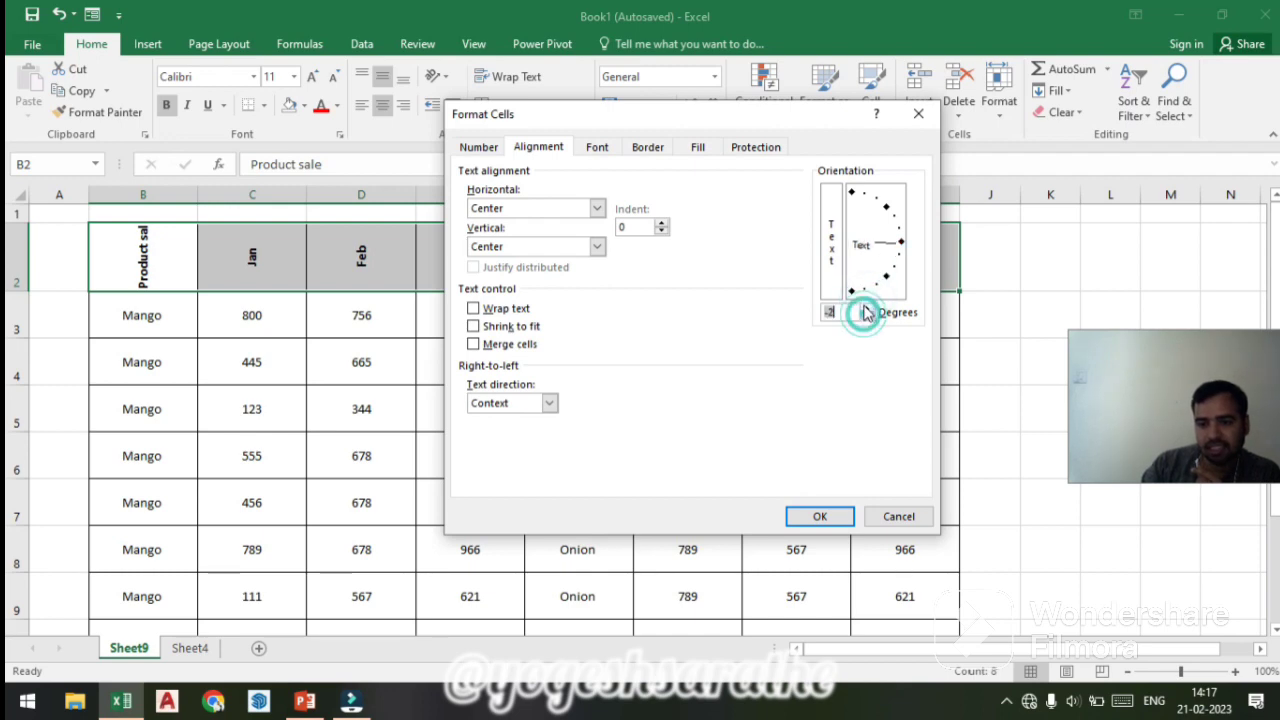
{"action": "left_click", "coordinate": [865, 307]}
{"action": "left_click_drag", "start_coordinate": [895, 247], "coordinate": [903, 277]}
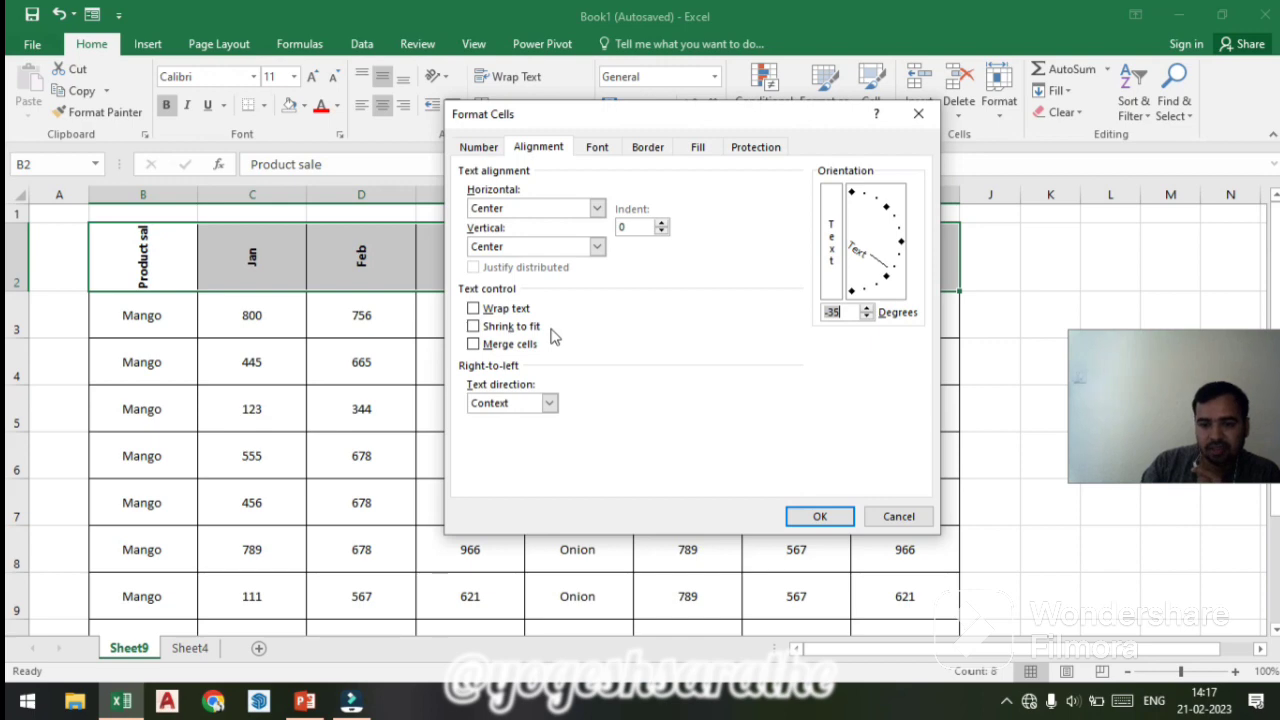
{"action": "left_click", "coordinate": [820, 514]}
{"action": "left_click", "coordinate": [751, 464]}
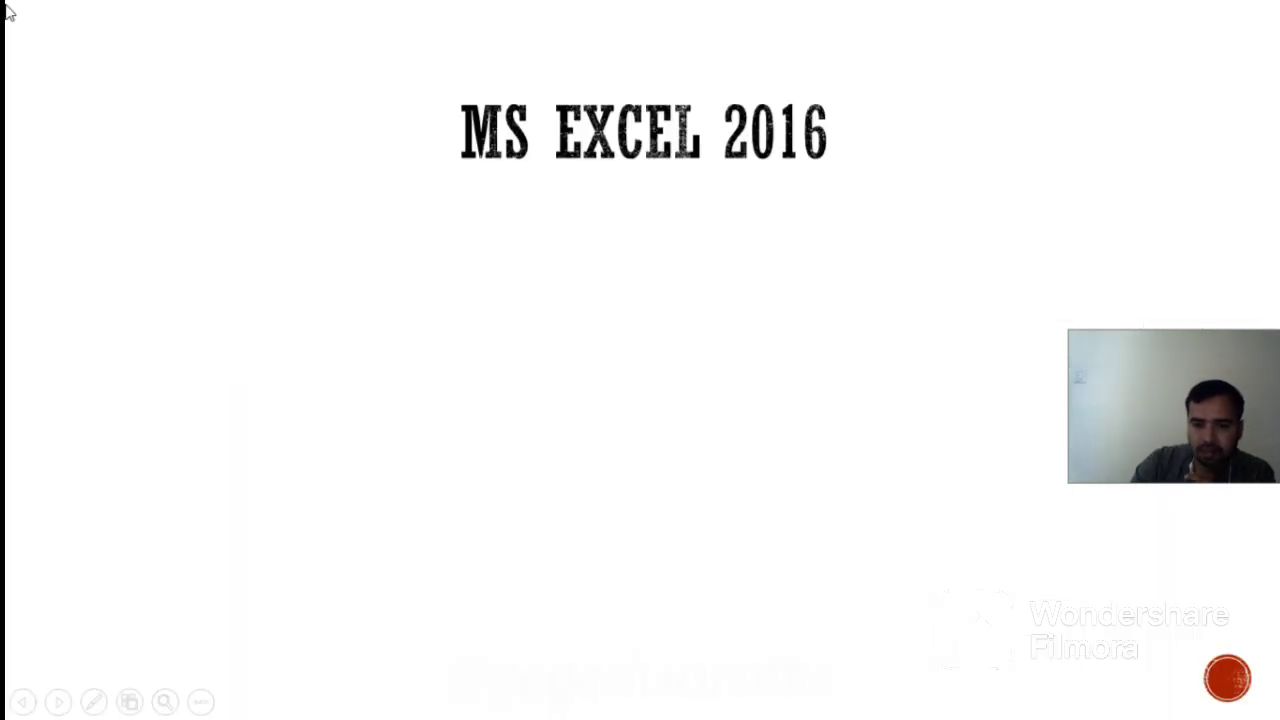
{"action": "left_click", "coordinate": [6, 5]}
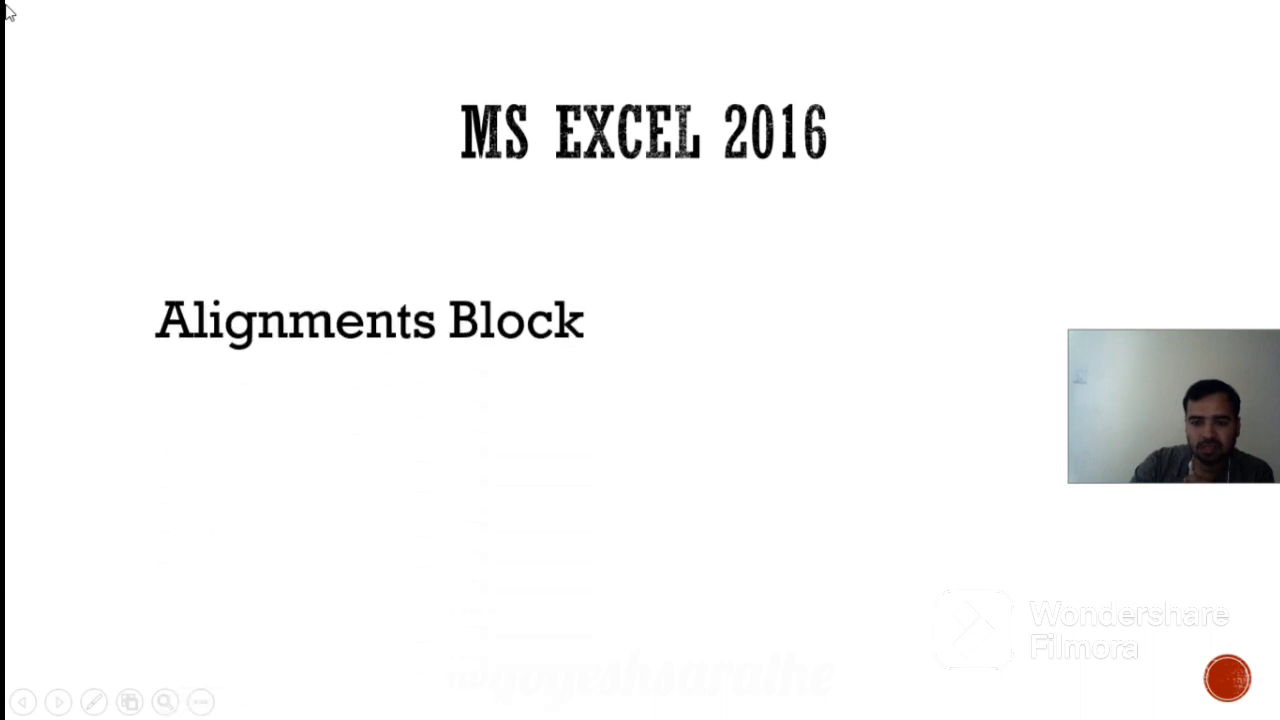